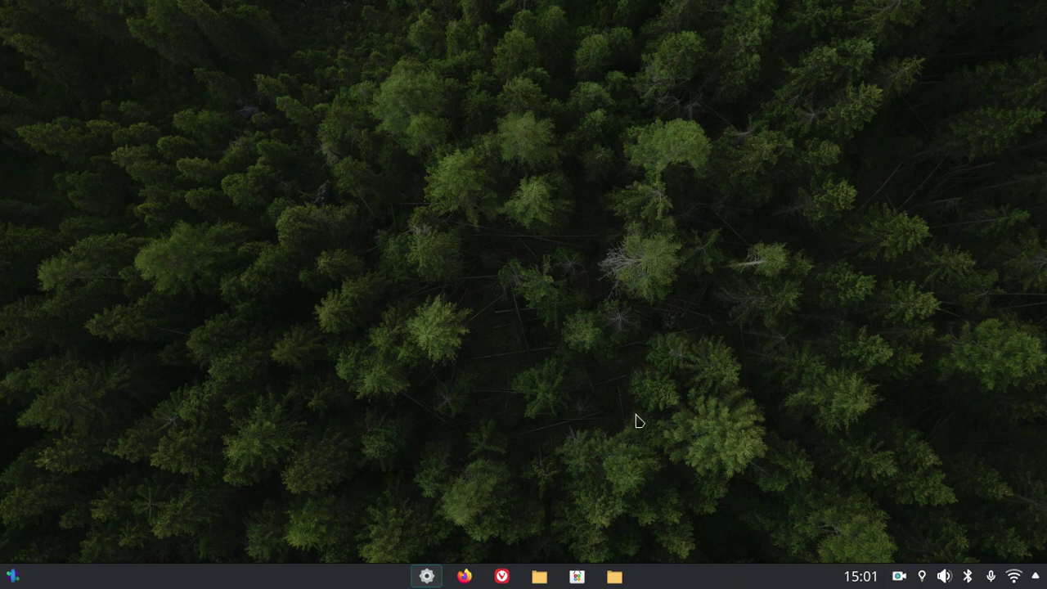
Open the window manager script downloads from KWin Scripts in System Settings and sort them by highest rated.
left_click(429, 577)
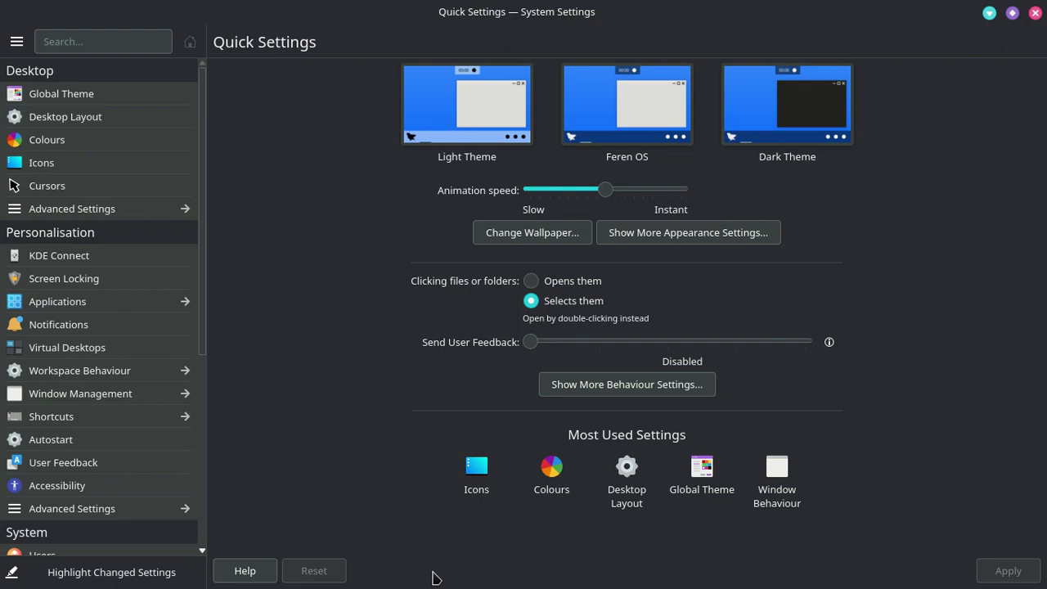
left_click(72, 402)
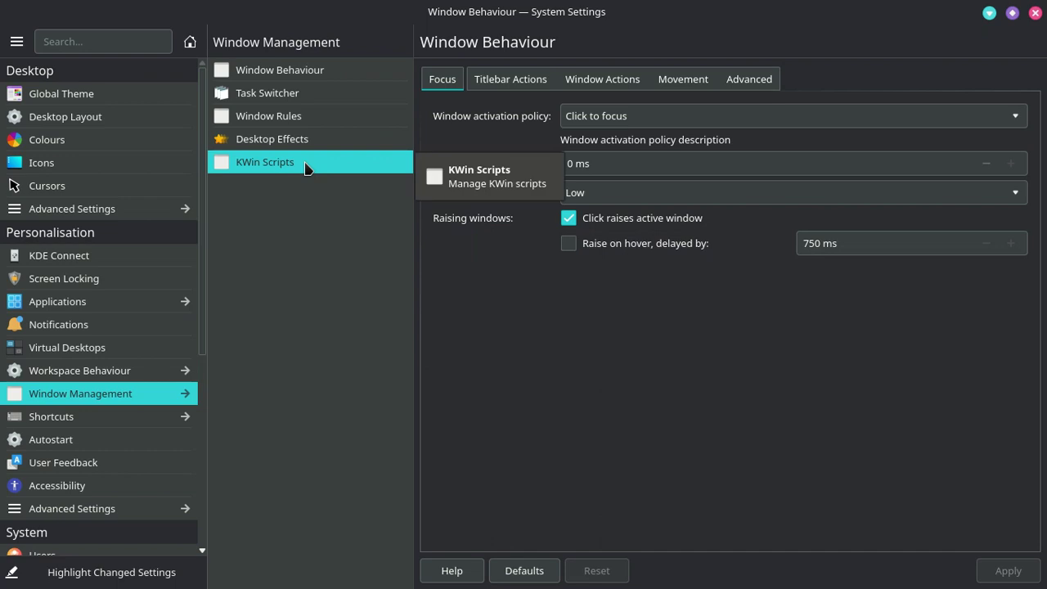
left_click(304, 164)
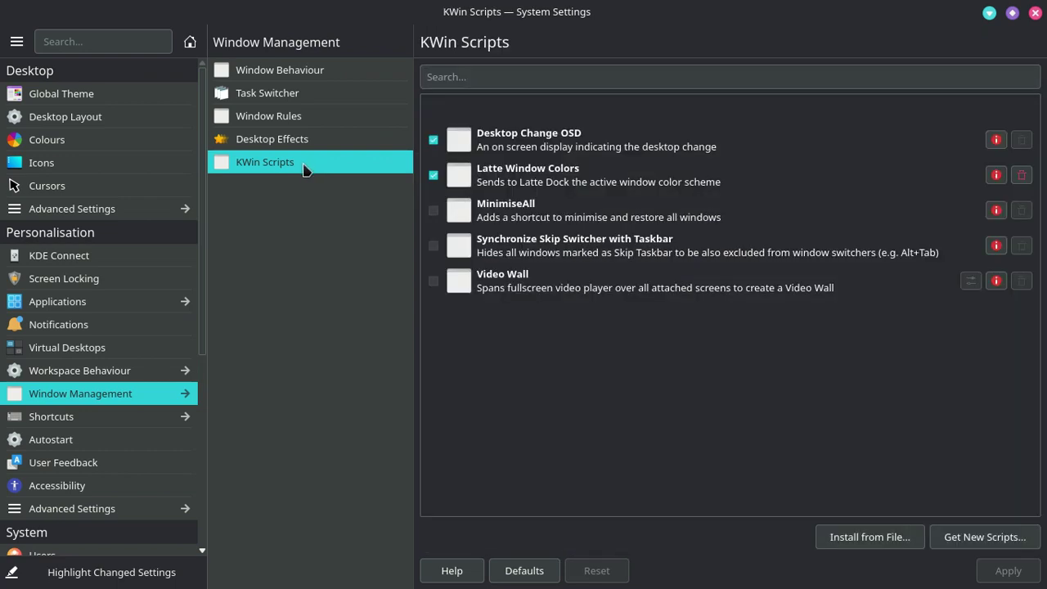
left_click(982, 538)
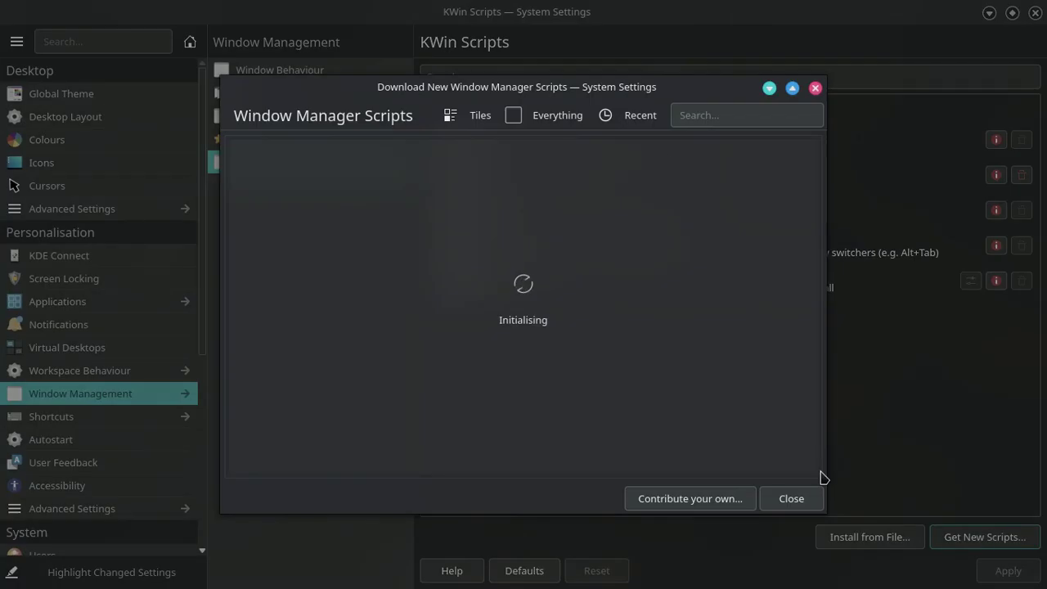
left_click(639, 119)
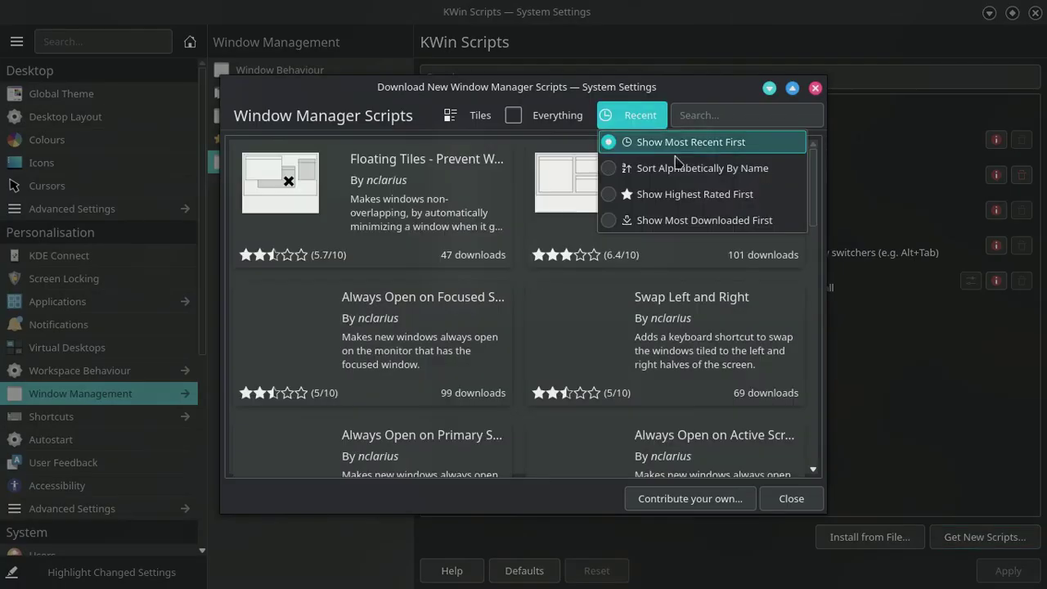
left_click(689, 195)
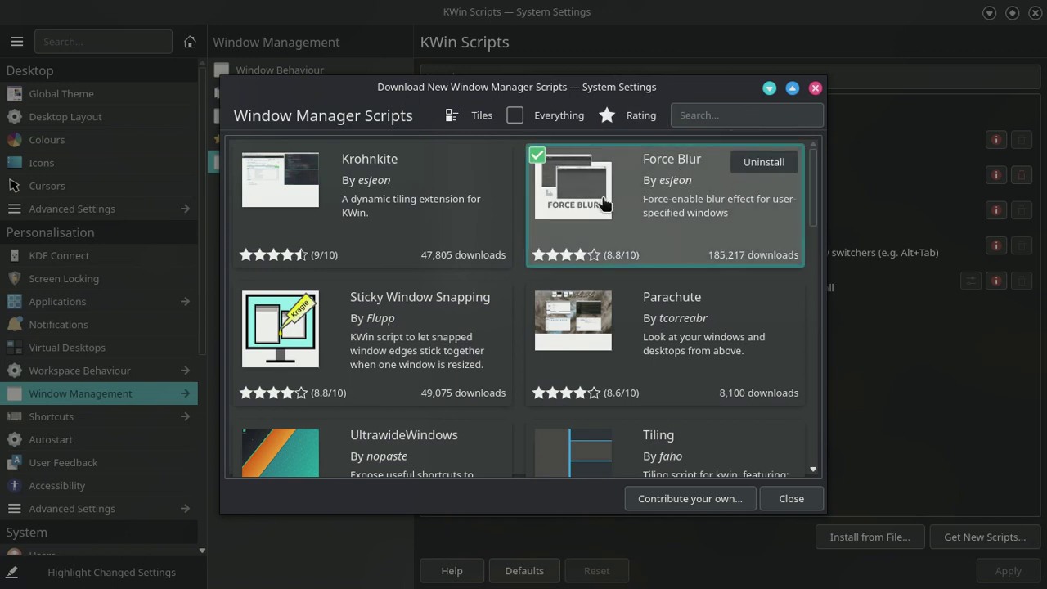
Uninstall the Force Blur script by esjeon and install it again, closing the script downloads.
left_click(801, 170)
left_click(769, 114)
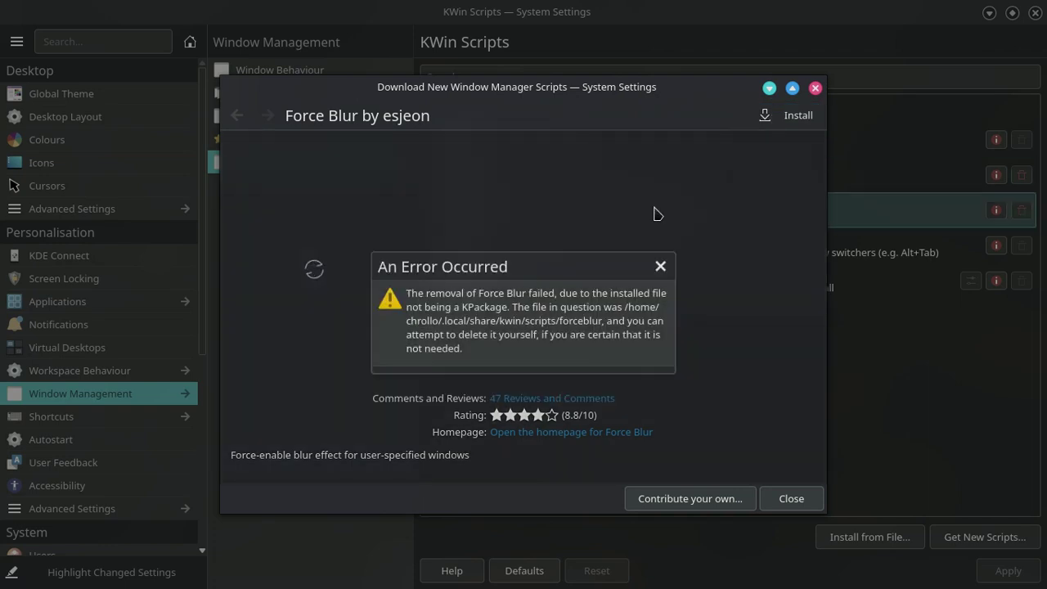
left_click(660, 267)
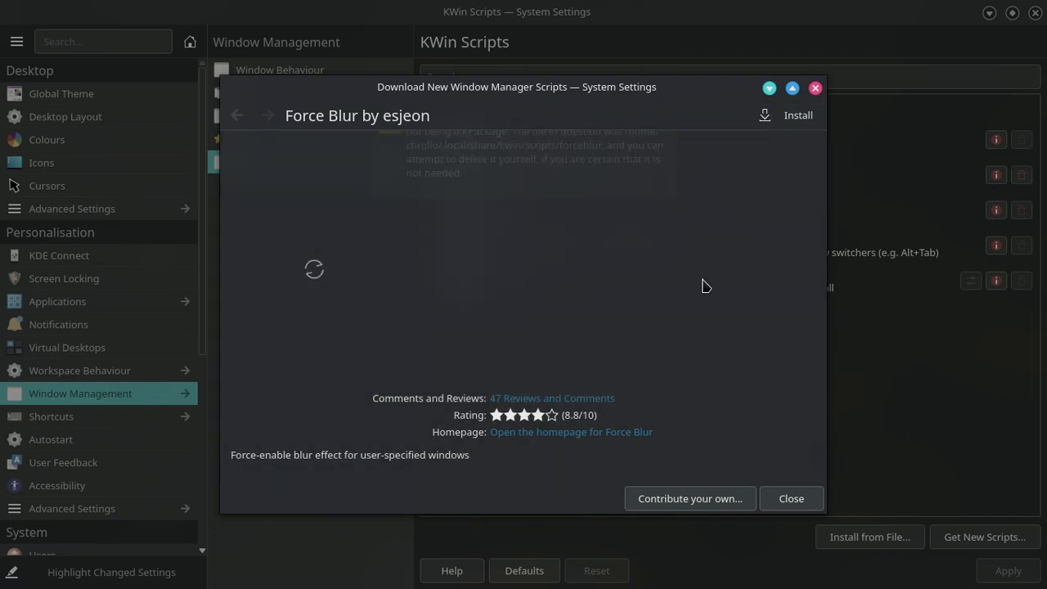
left_click(794, 122)
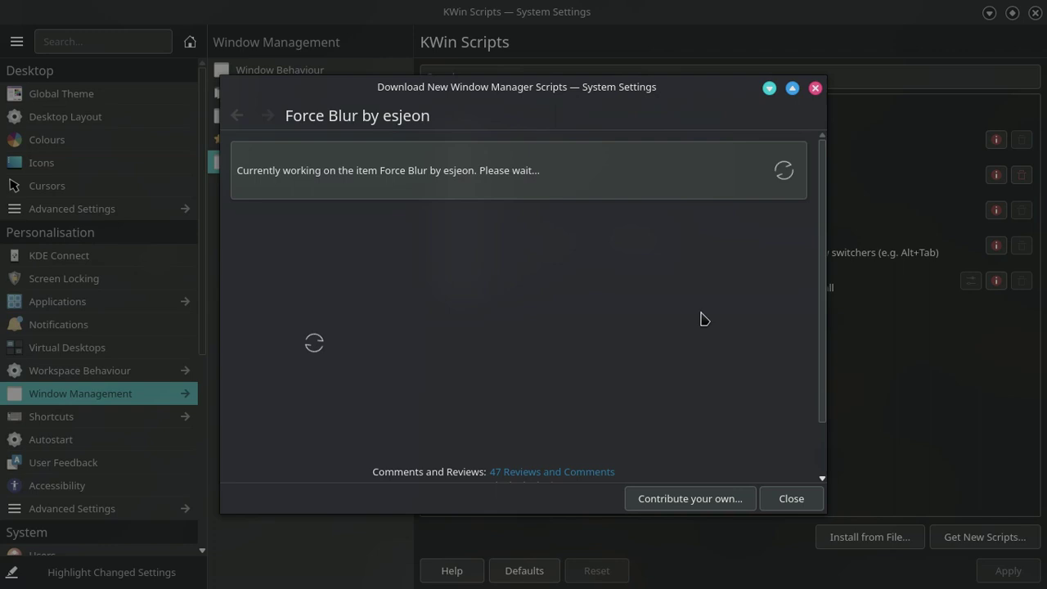
left_click(237, 115)
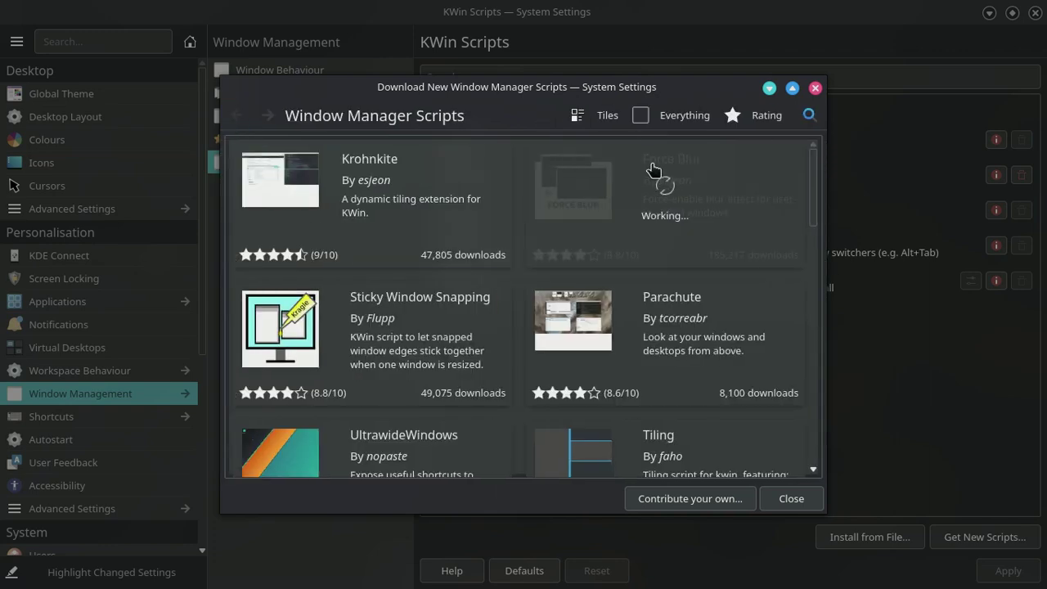
left_click(791, 499)
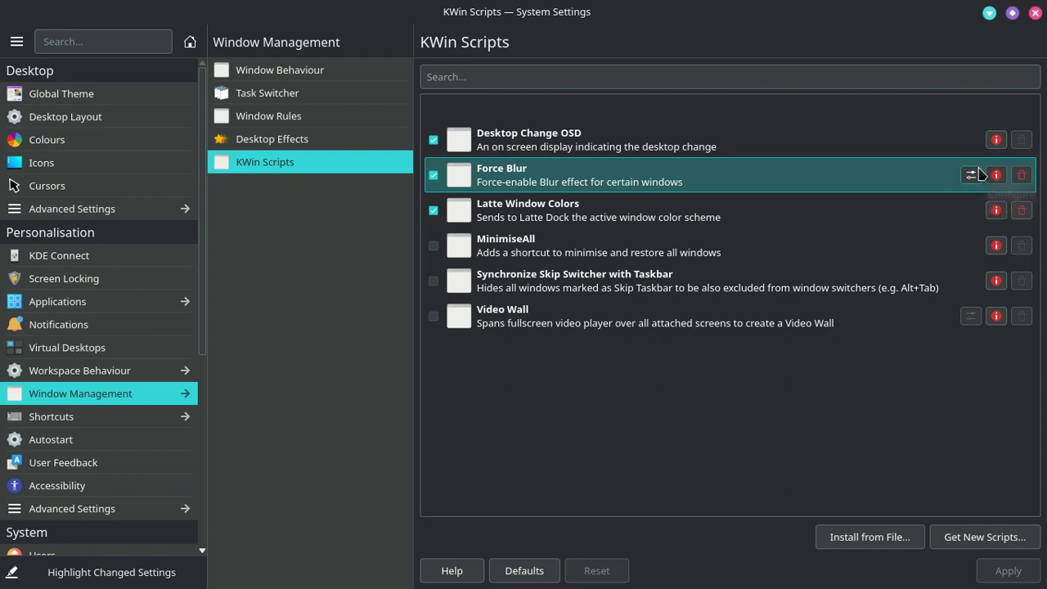
Switch to Firefox, search for "force blur github" and open the esjeon/kwin-forceblur repository.
left_click(989, 12)
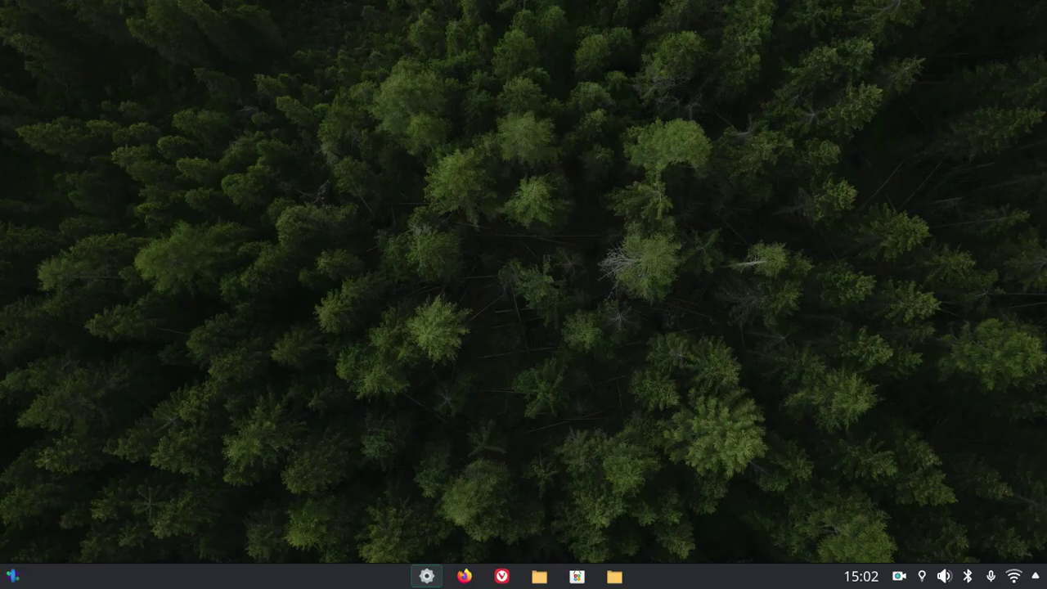
left_click(464, 576)
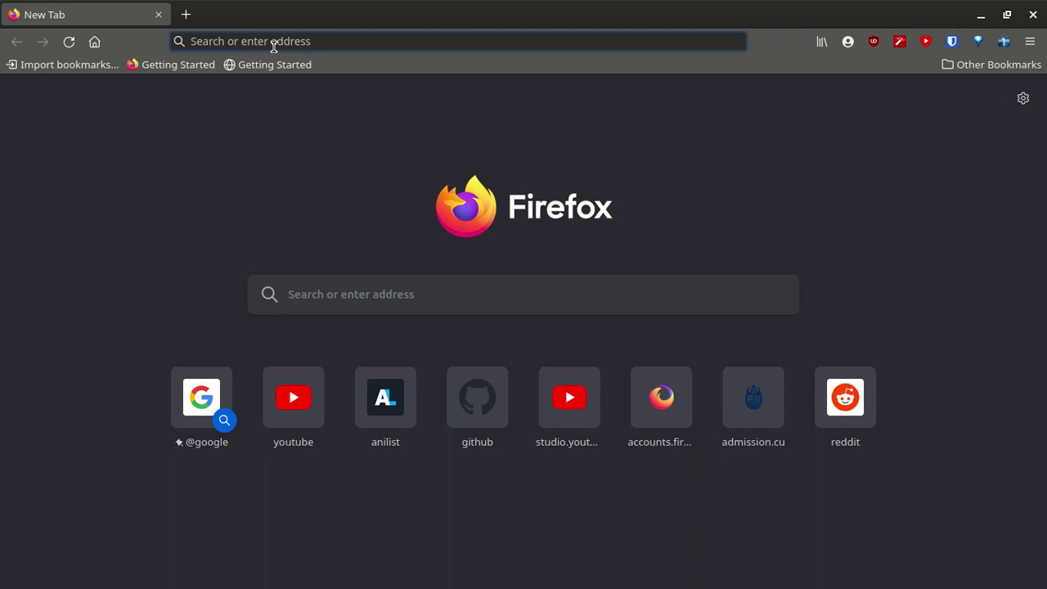
left_click(274, 41)
type("for")
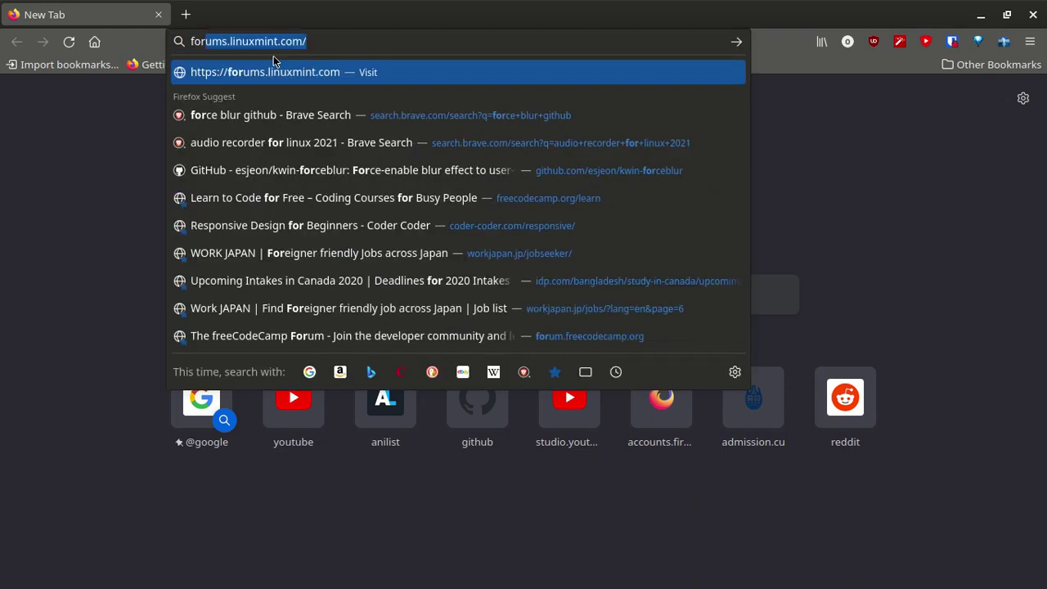
type("ce blur ")
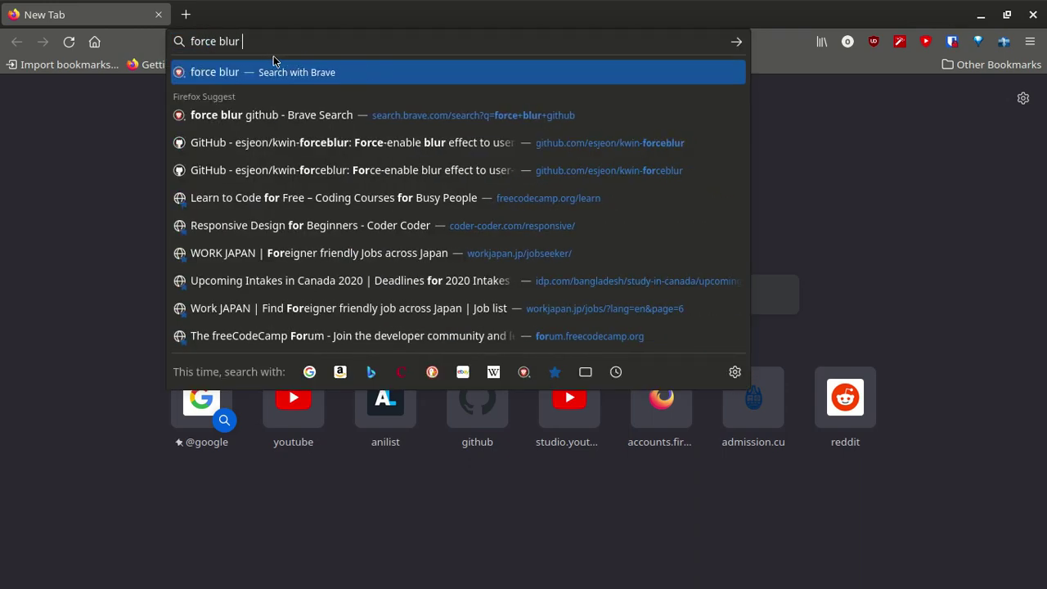
type("github")
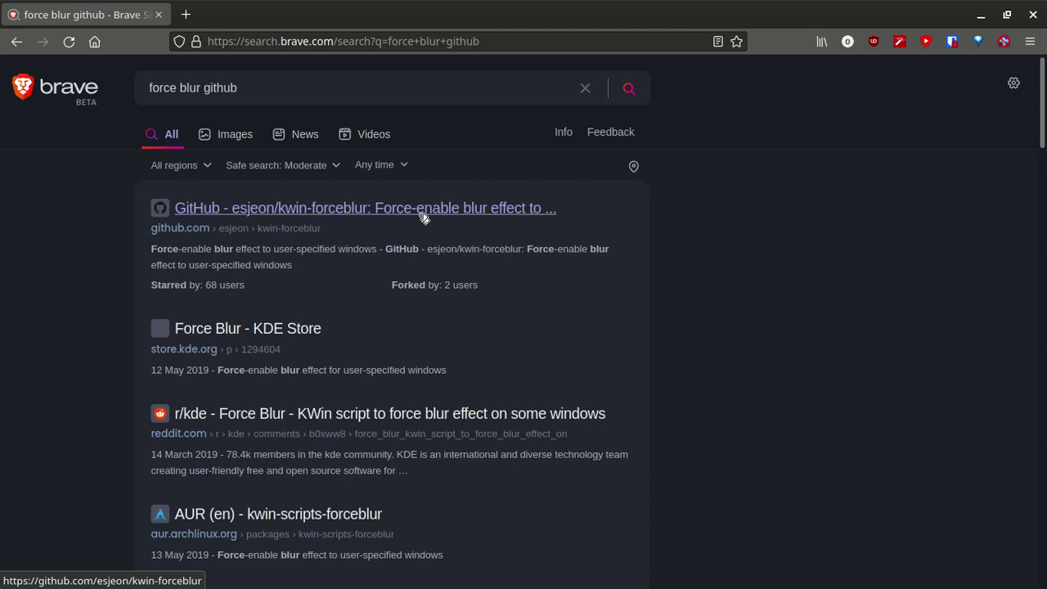
left_click(294, 209)
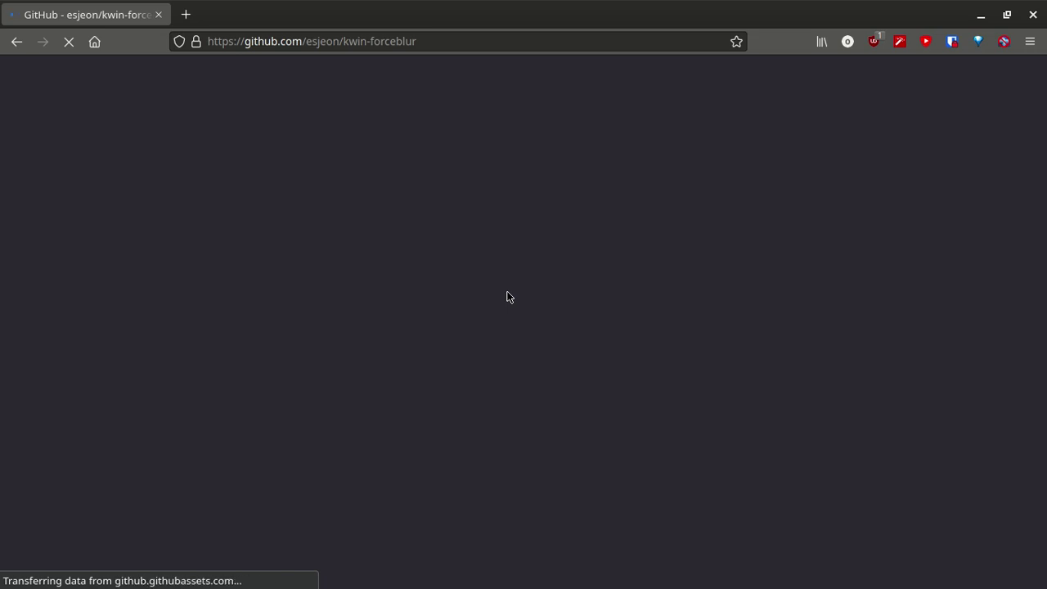
Examine the Force Blur README through its system requirements and How to Use instructions.
scroll(480, 332, "down", 3)
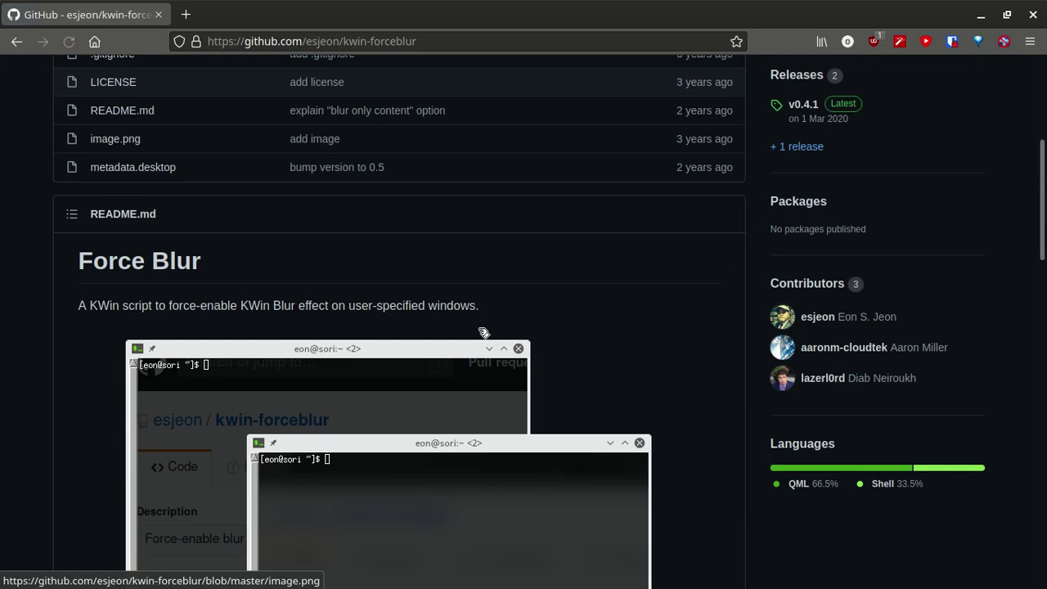
scroll(481, 332, "up", 3)
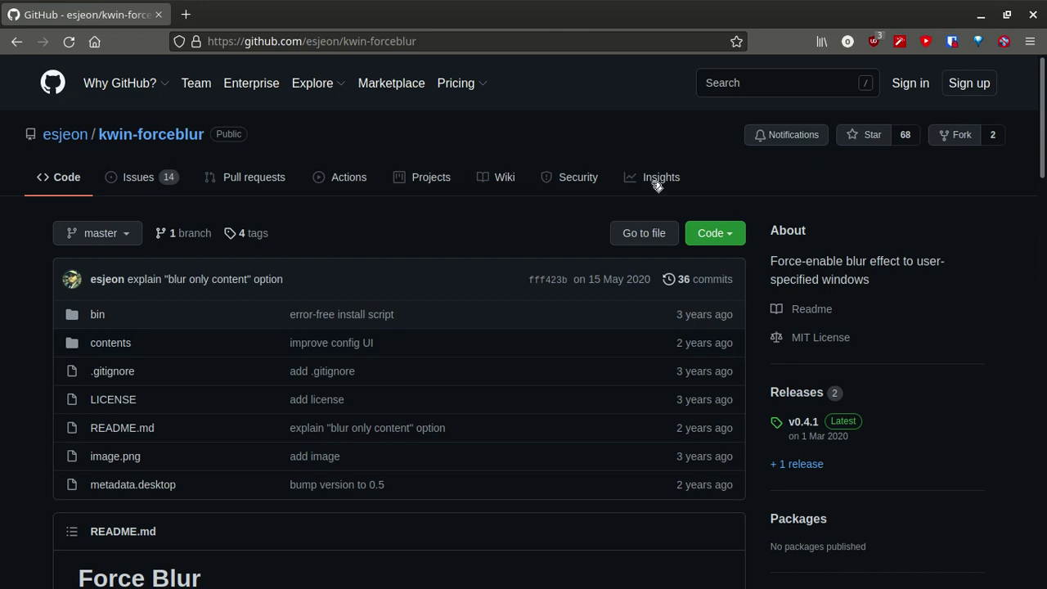
scroll(847, 502, "down", 3)
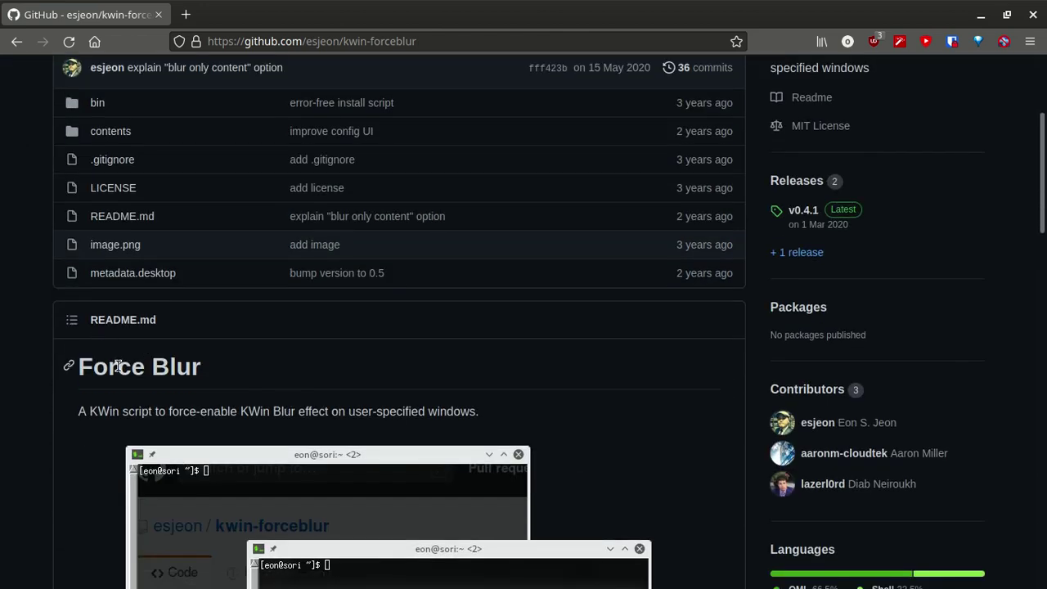
scroll(112, 362, "down", 4)
scroll(110, 187, "up", 3)
scroll(107, 261, "down", 4)
scroll(105, 261, "down", 6)
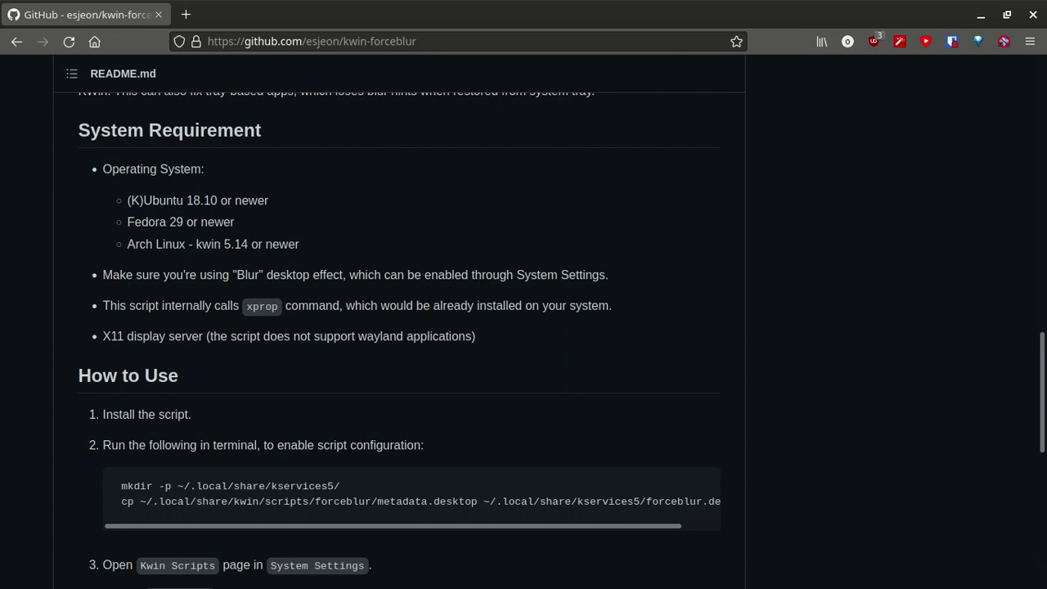
Switch to System Settings, search the Desktop Effects for "blur" and make sure the Blur effect is enabled.
left_click(427, 576)
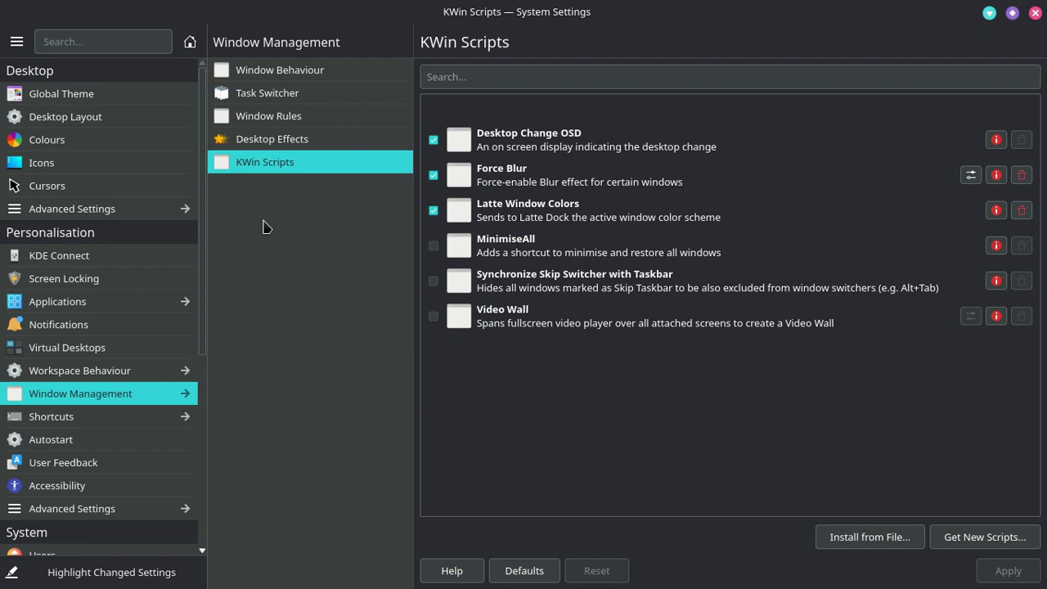
left_click(276, 139)
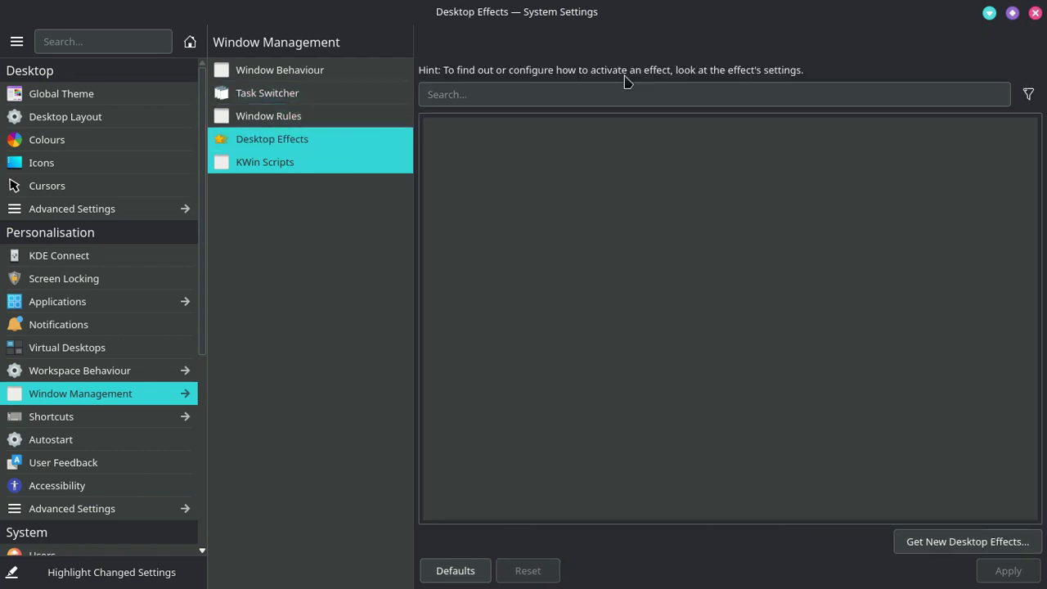
left_click(599, 86)
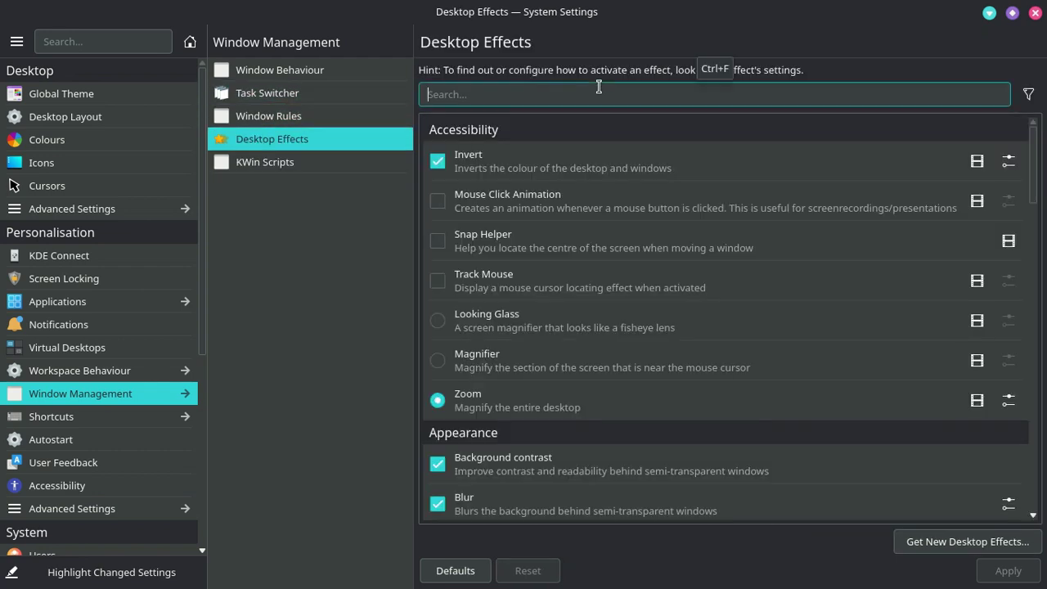
type("blur")
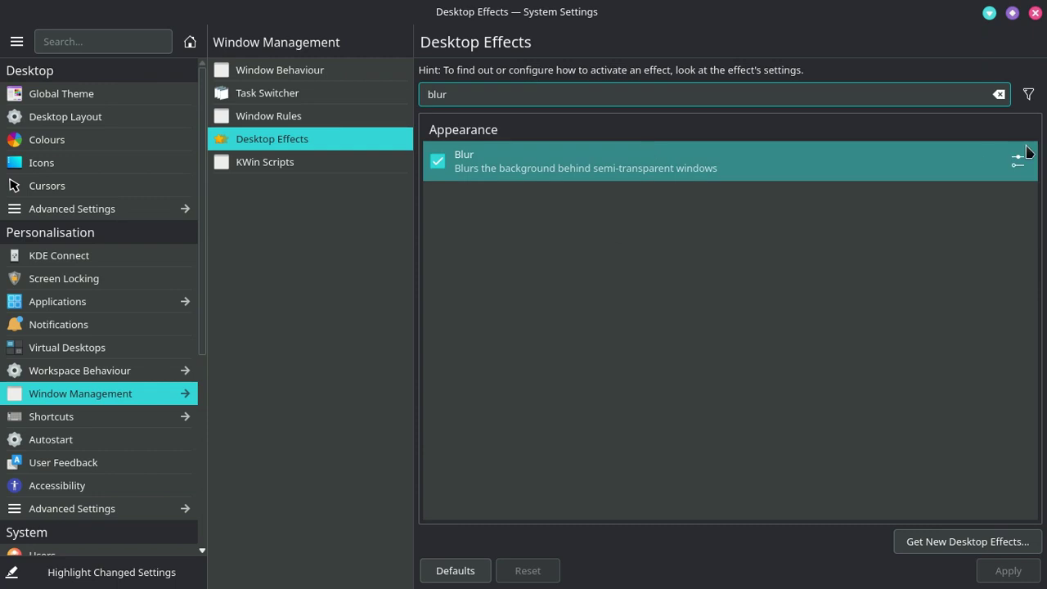
left_click(439, 158)
left_click(439, 158)
left_click(440, 162)
Configure the Blur effect with a medium blur strength and the lightest noise strength.
left_click(1017, 162)
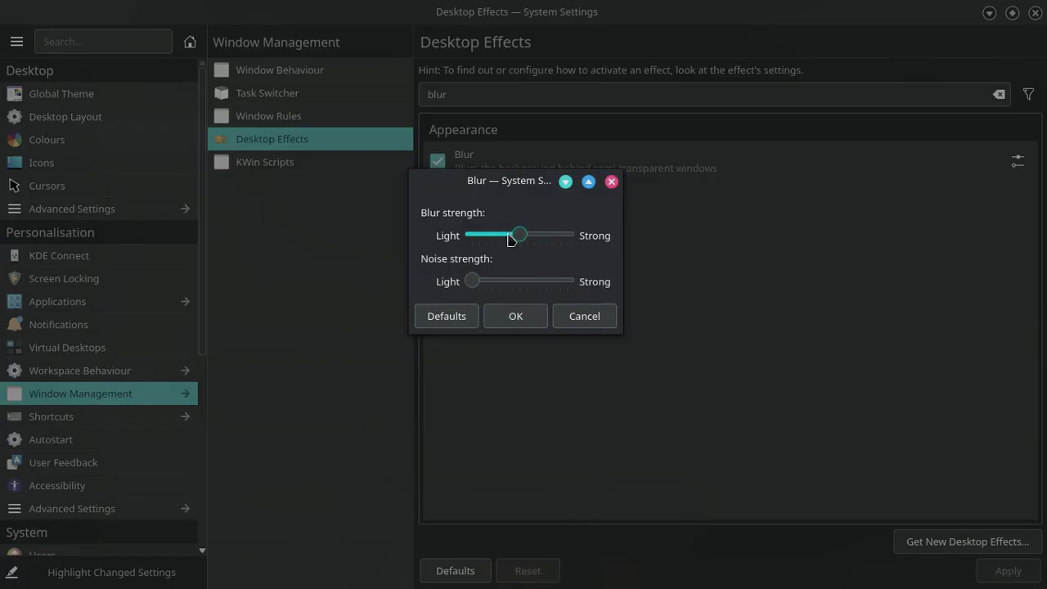
left_click(461, 324)
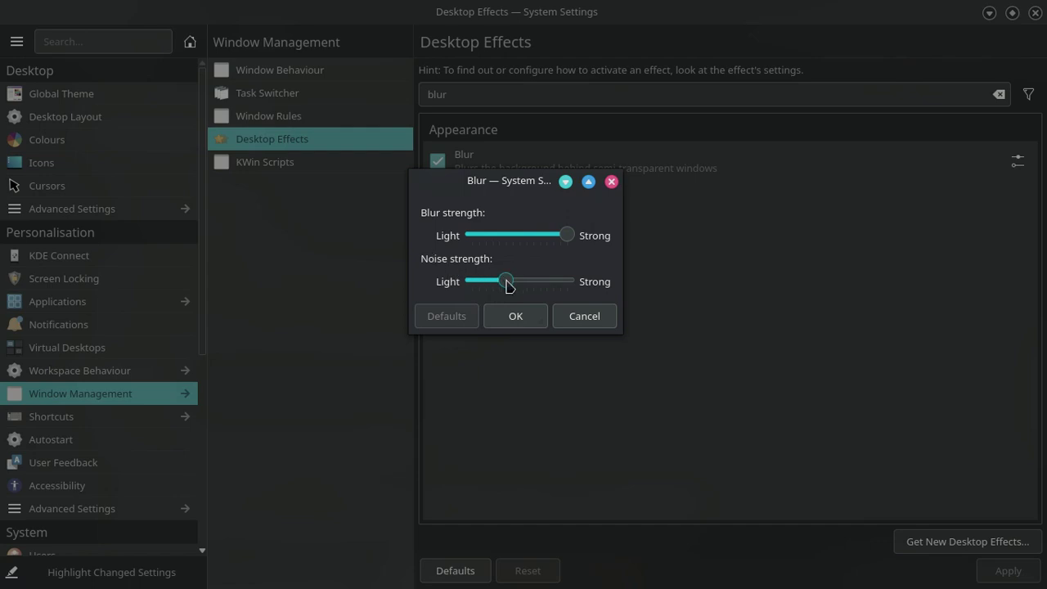
left_click_drag(507, 284, 453, 283)
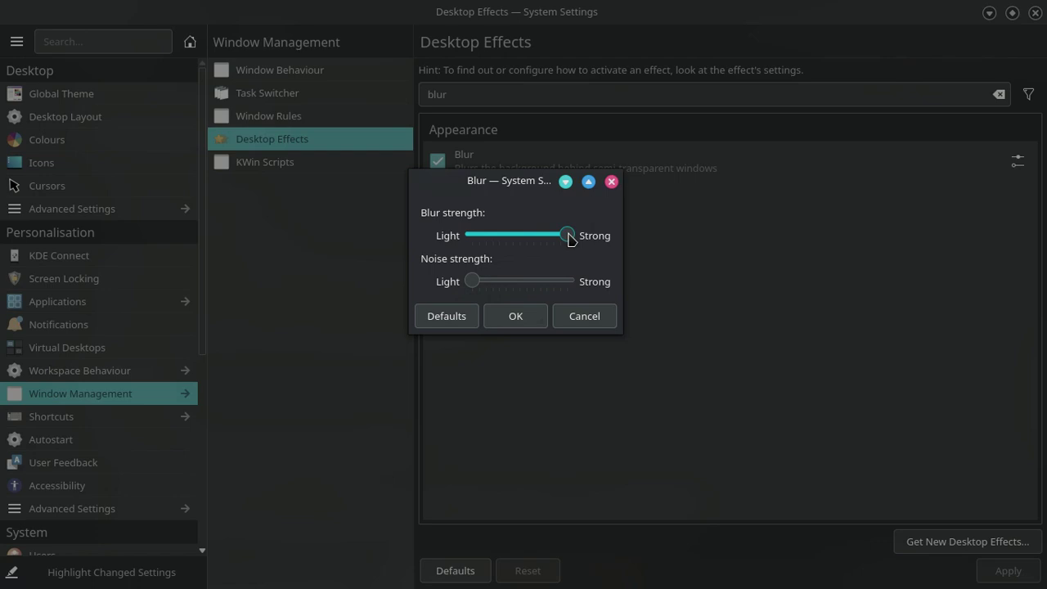
left_click_drag(566, 238, 523, 239)
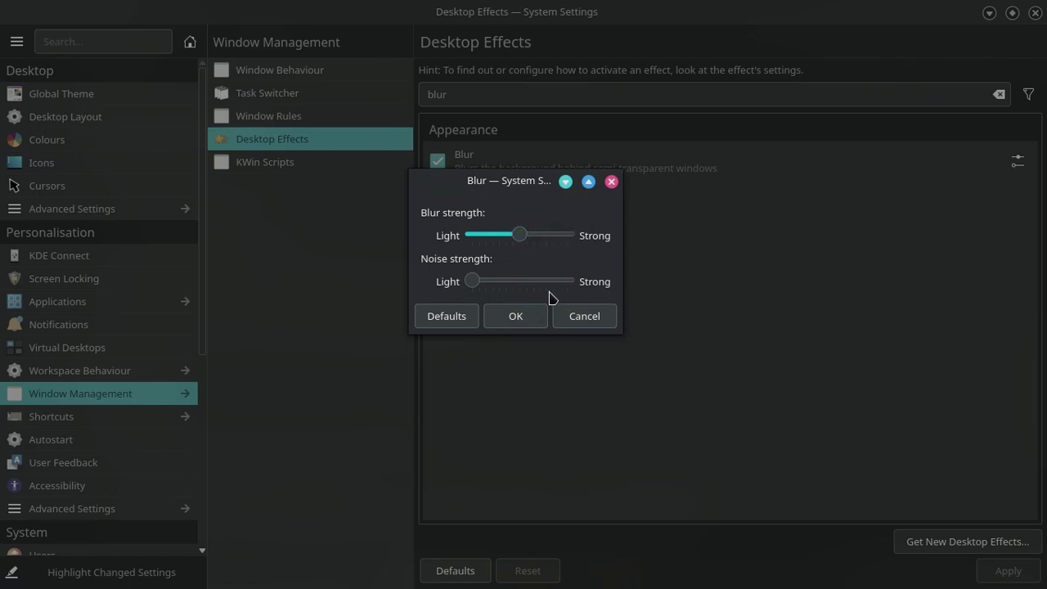
left_click(530, 319)
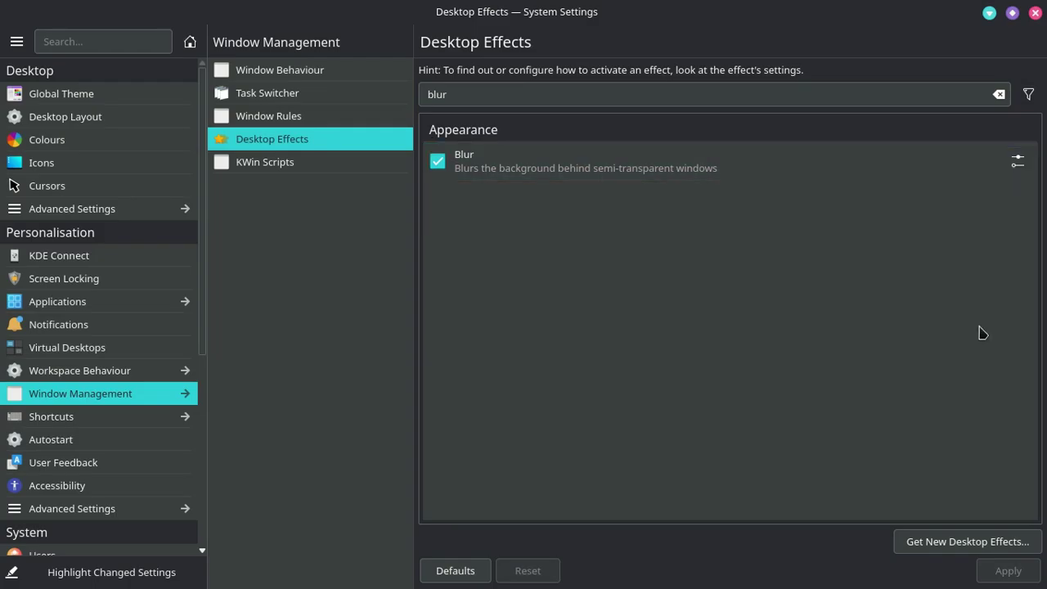
Disable the Blur effect and enable it again, applying each change.
left_click(436, 162)
left_click(1007, 571)
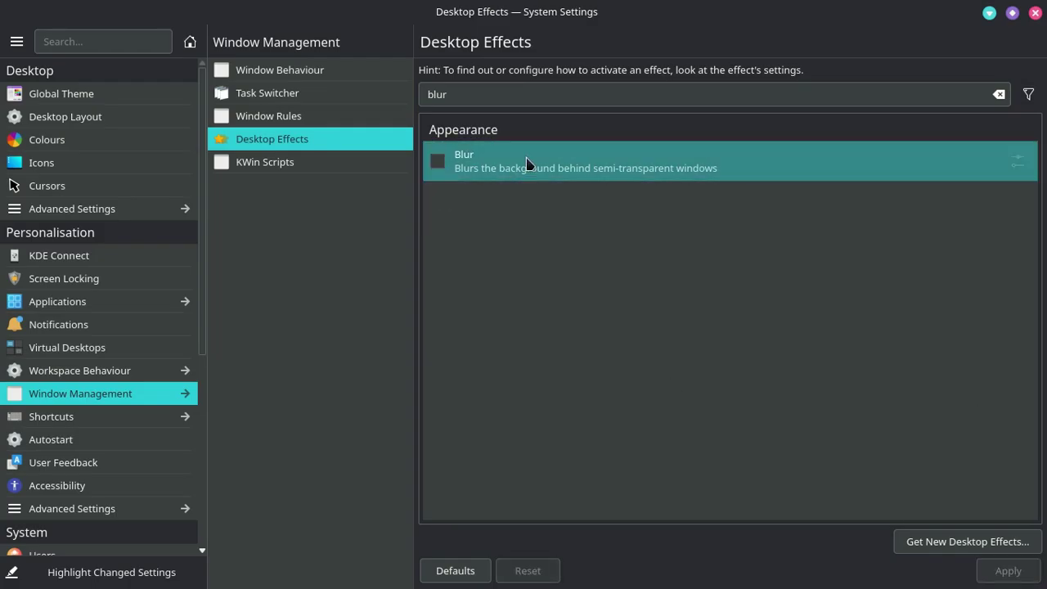
left_click(439, 162)
left_click(993, 578)
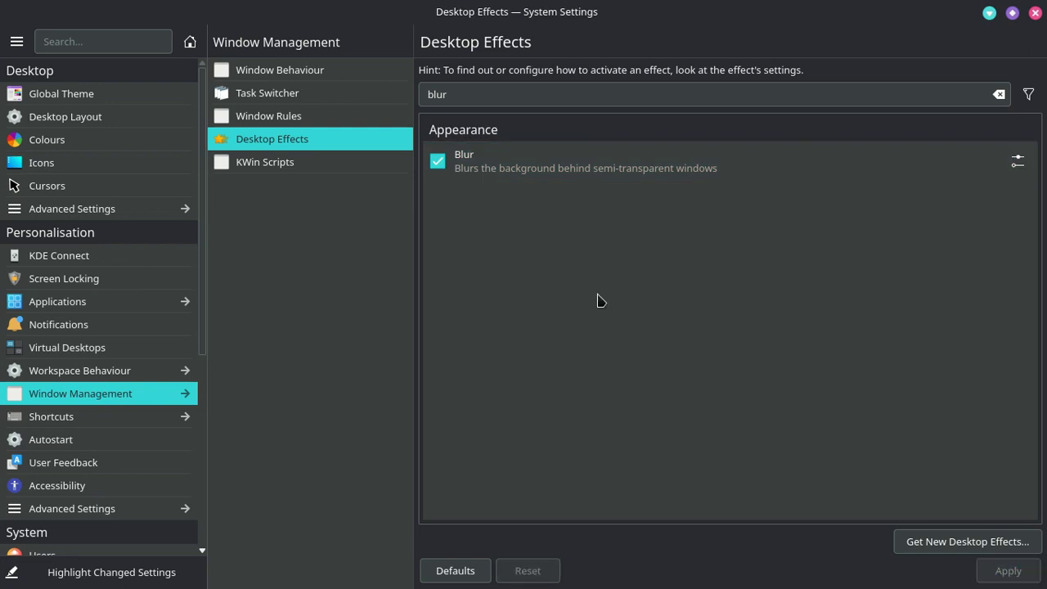
Clear the Desktop Effects search to list all effects again.
left_click(505, 97)
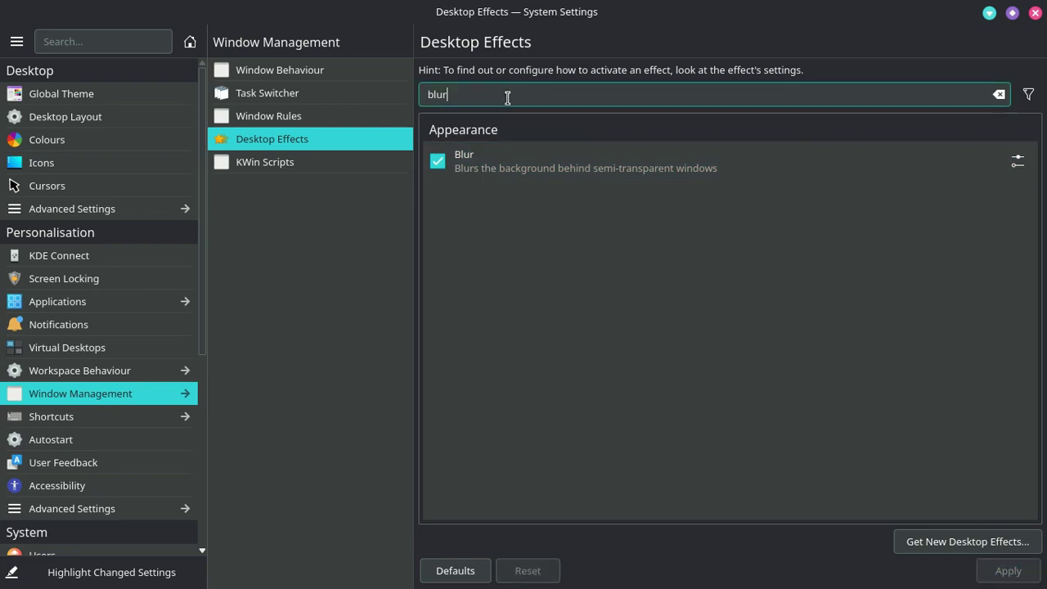
left_click(999, 94)
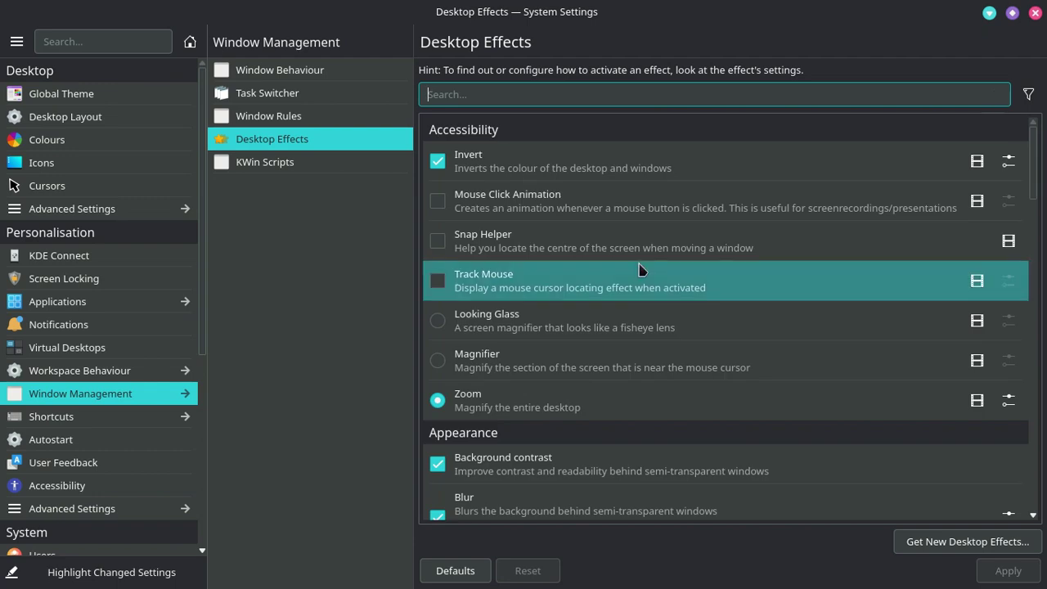
scroll(666, 273, "down", 1)
scroll(630, 164, "up", 1)
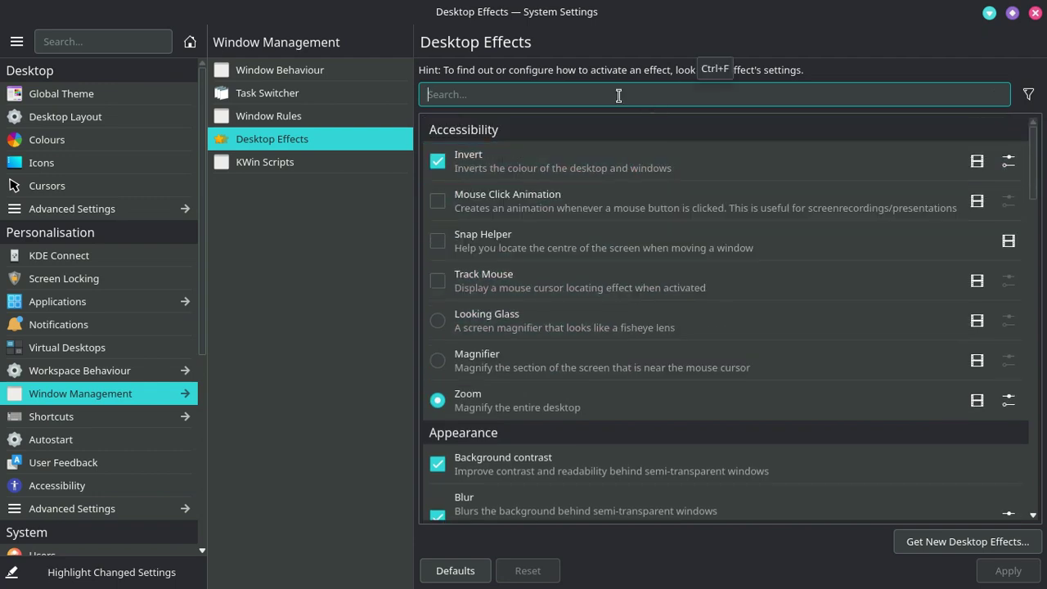
Search the Desktop Effects for "tran", review the Translucency effect's settings and accept them.
type("tran")
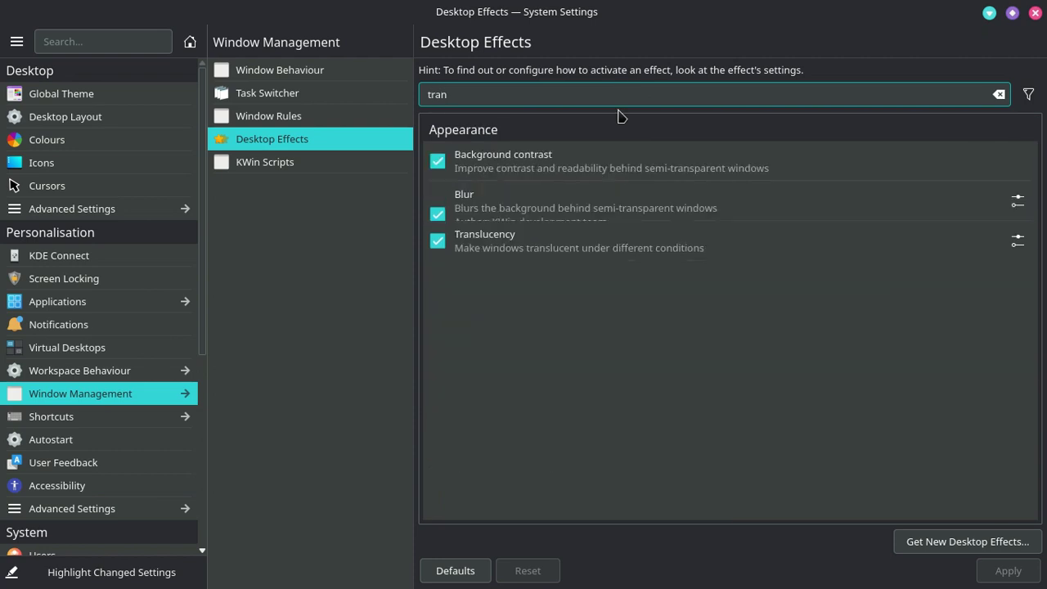
left_click(507, 256)
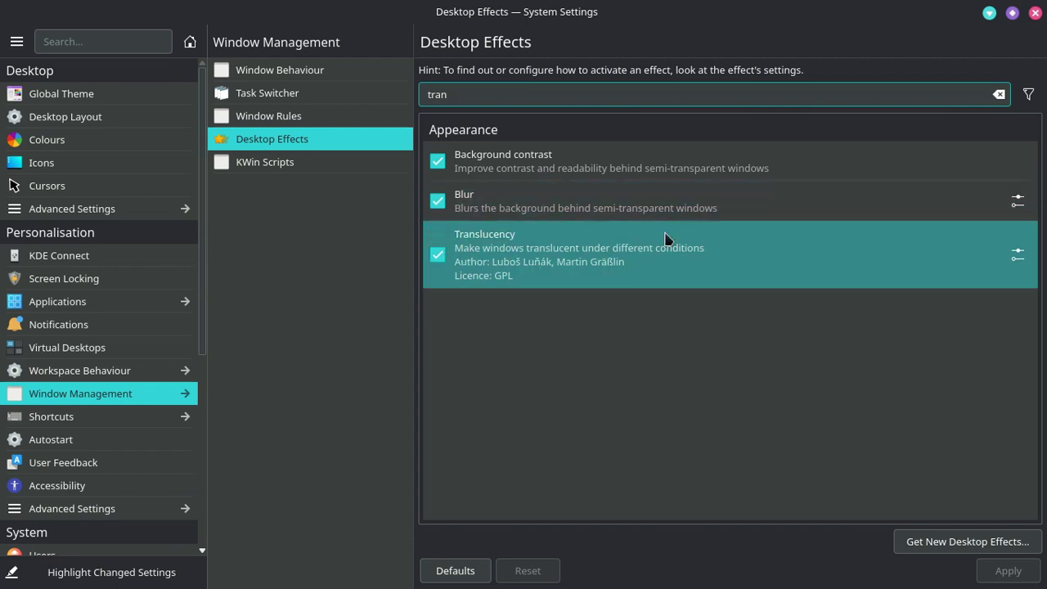
left_click(1017, 255)
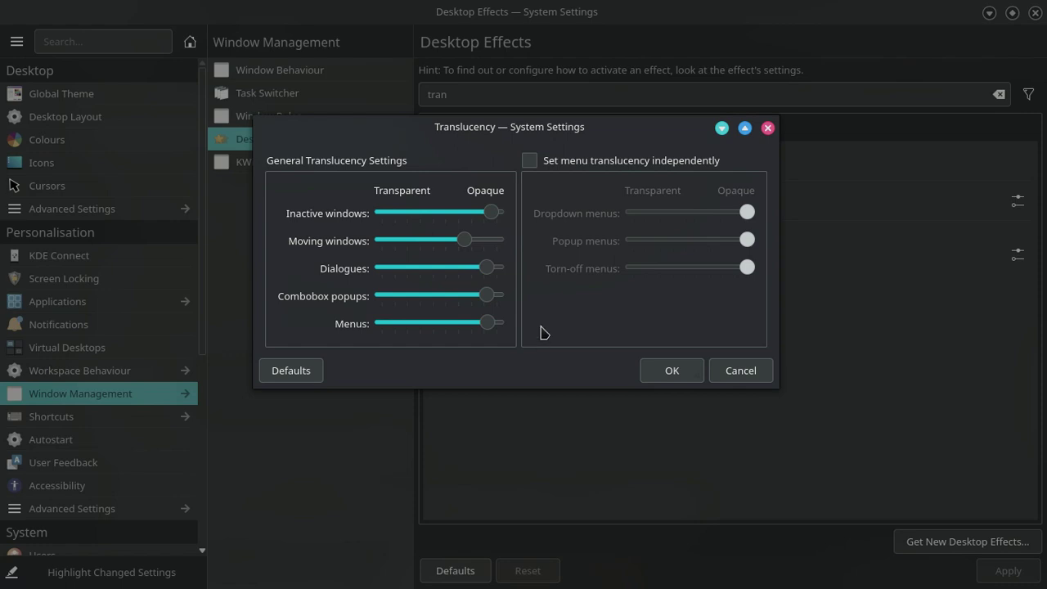
left_click(670, 370)
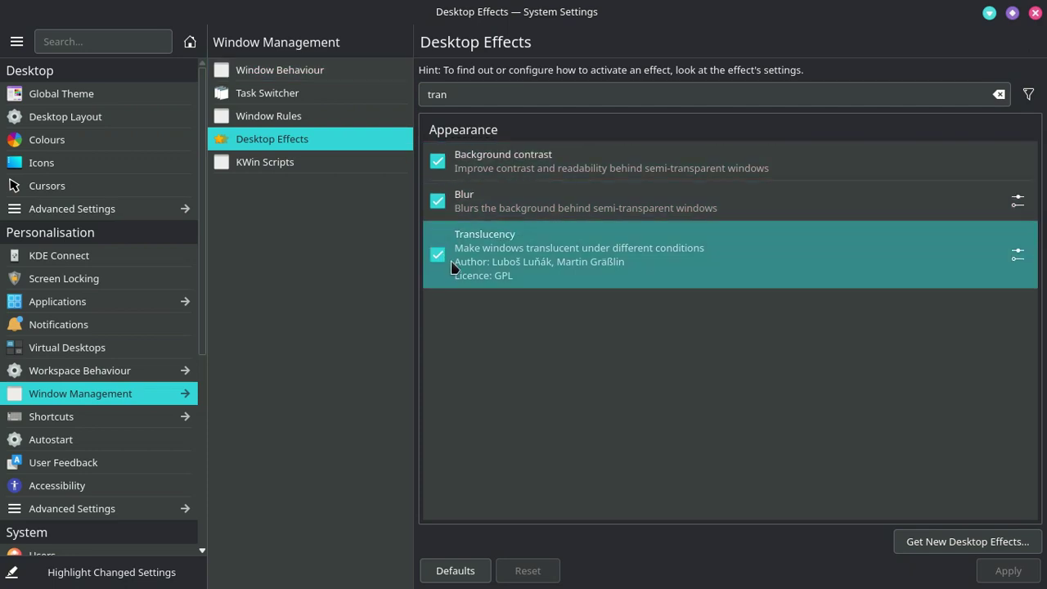
Disable the Translucency effect and enable it again, applying each change.
left_click(438, 255)
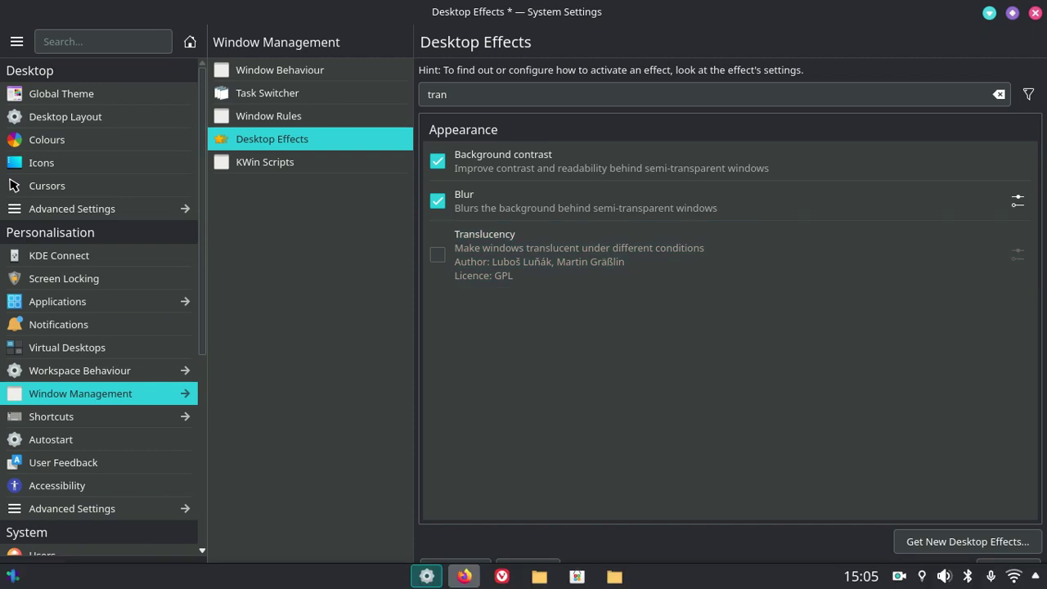
left_click(1034, 575)
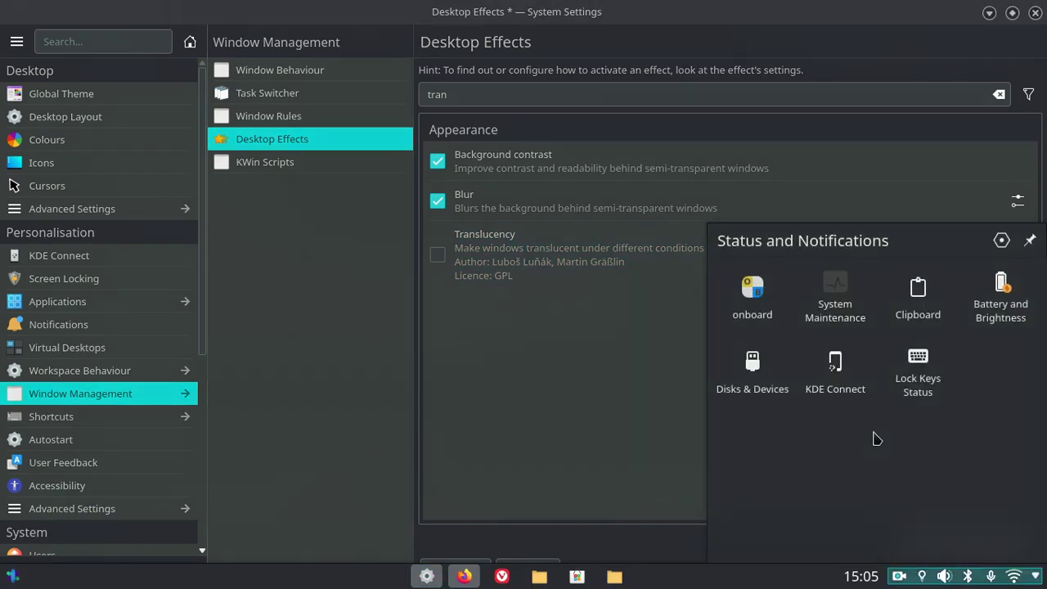
left_click(1008, 570)
left_click(1008, 570)
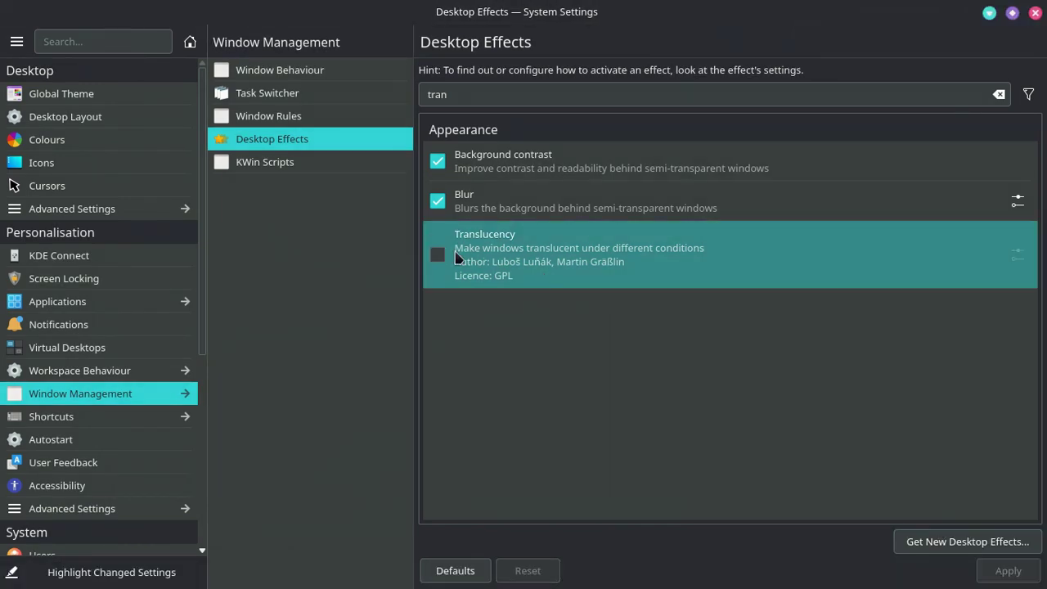
left_click(439, 255)
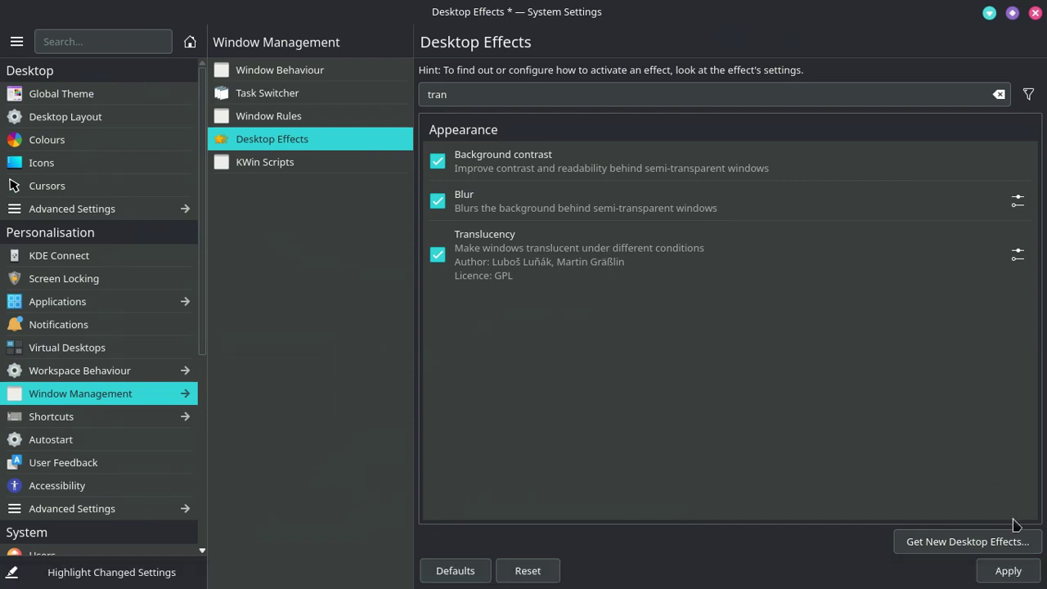
left_click(1005, 570)
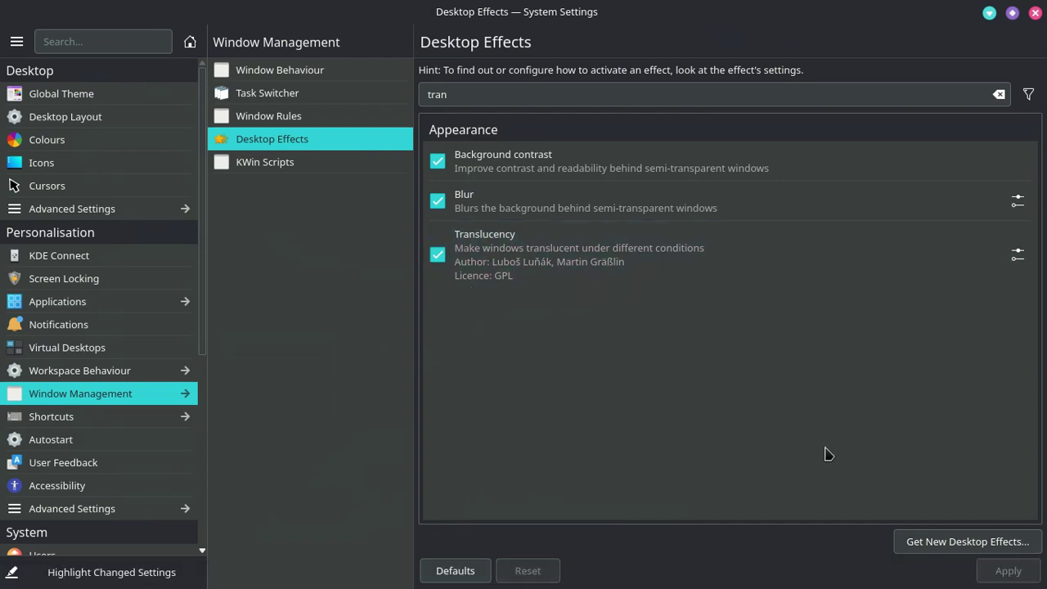
Switch to the kwin-forceblur GitHub page in the browser and copy the terminal commands from the How to Use section.
double_click(990, 22)
left_click(982, 23)
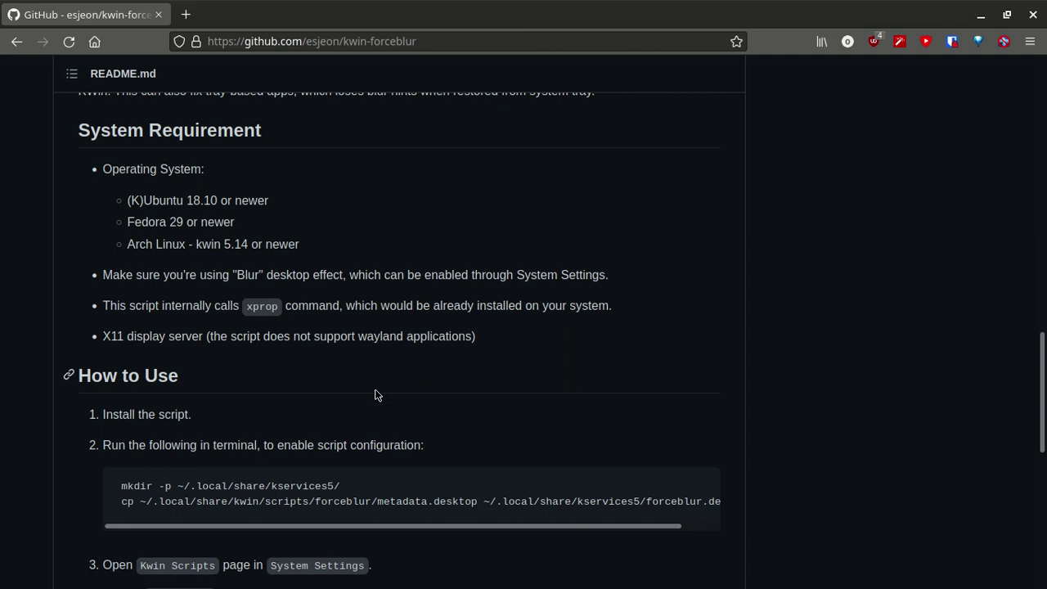
scroll(99, 257, "down", 5)
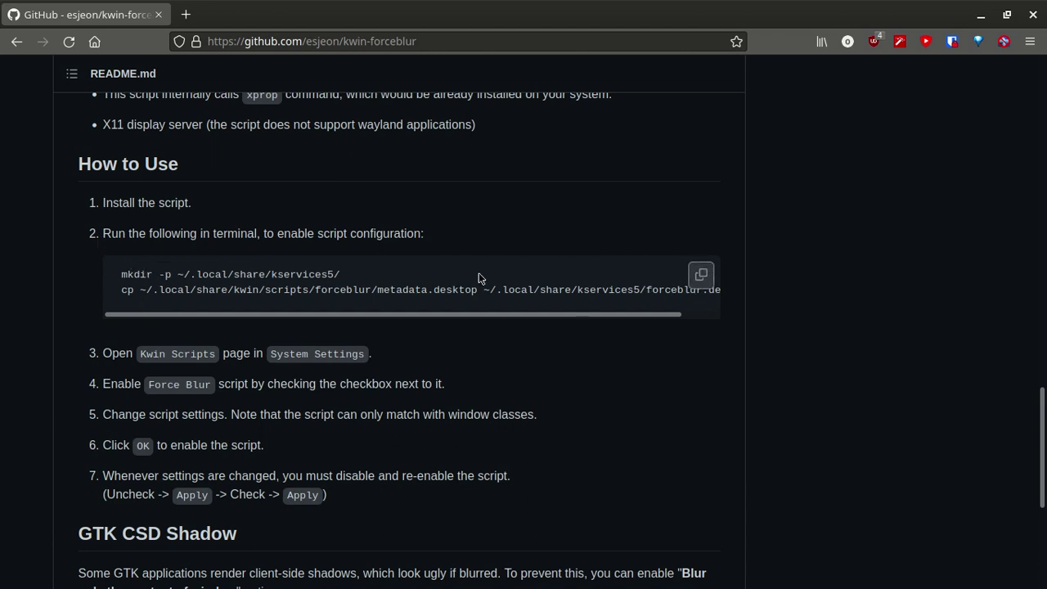
left_click(701, 274)
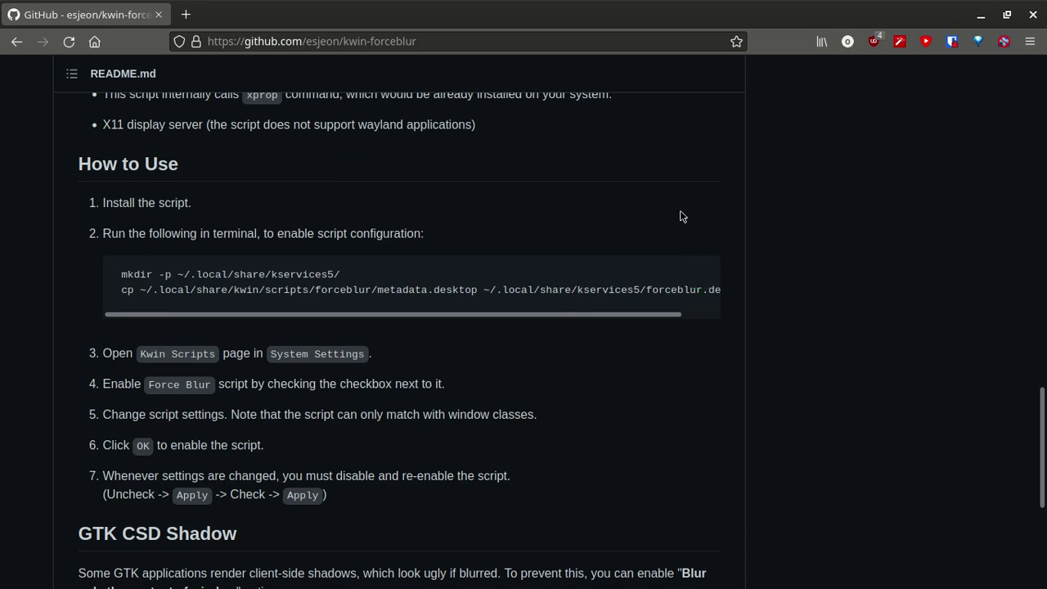
Run the copied mkdir and cp commands in a terminal to enable Force Blur's configuration, and close the terminal and the browser.
key("F12")
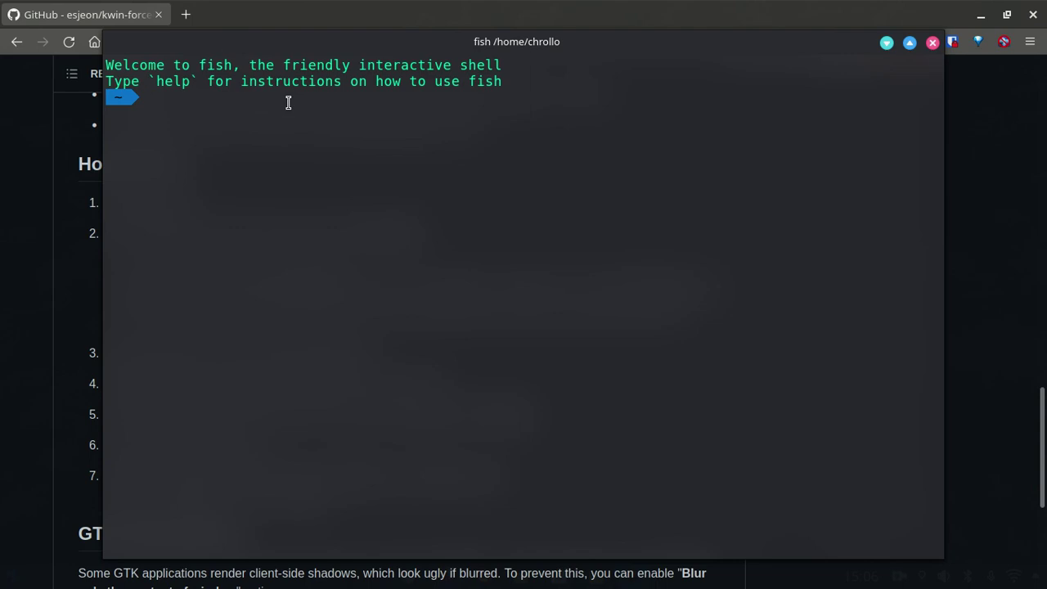
key("ctrl+shift+v")
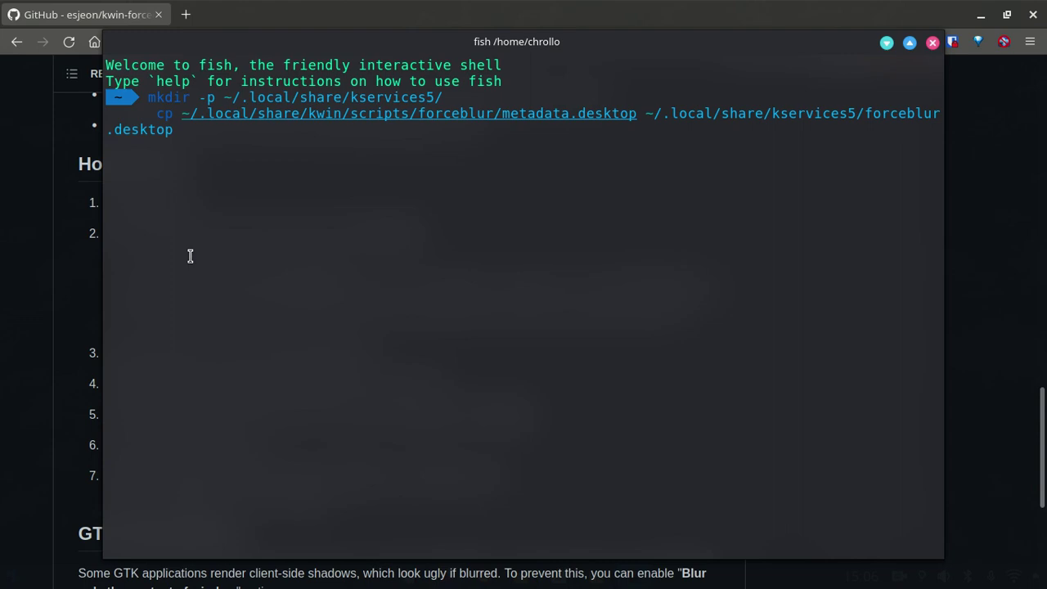
key("Return")
left_click(933, 43)
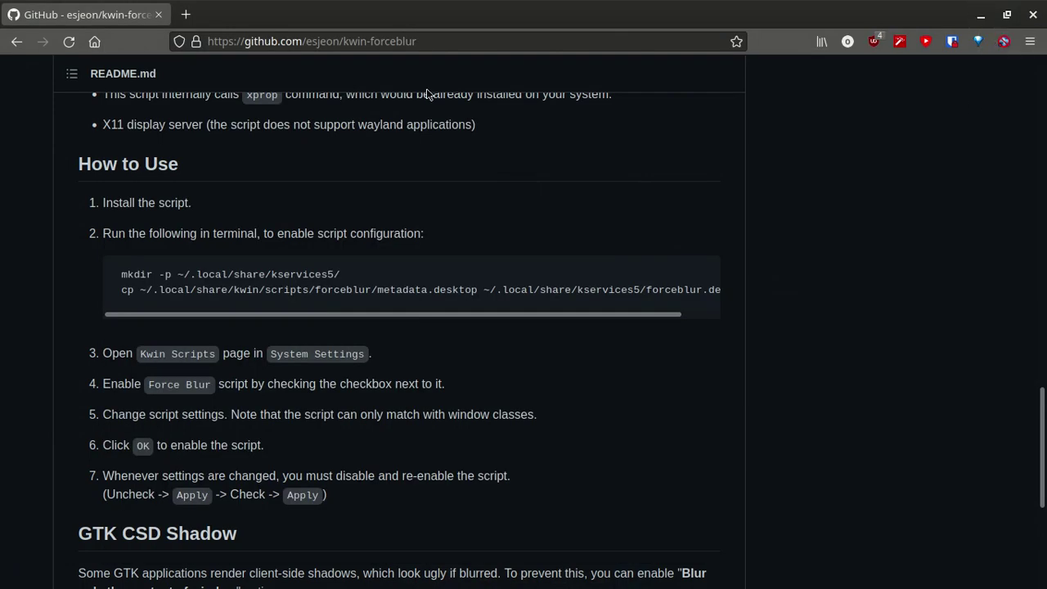
left_click(1034, 15)
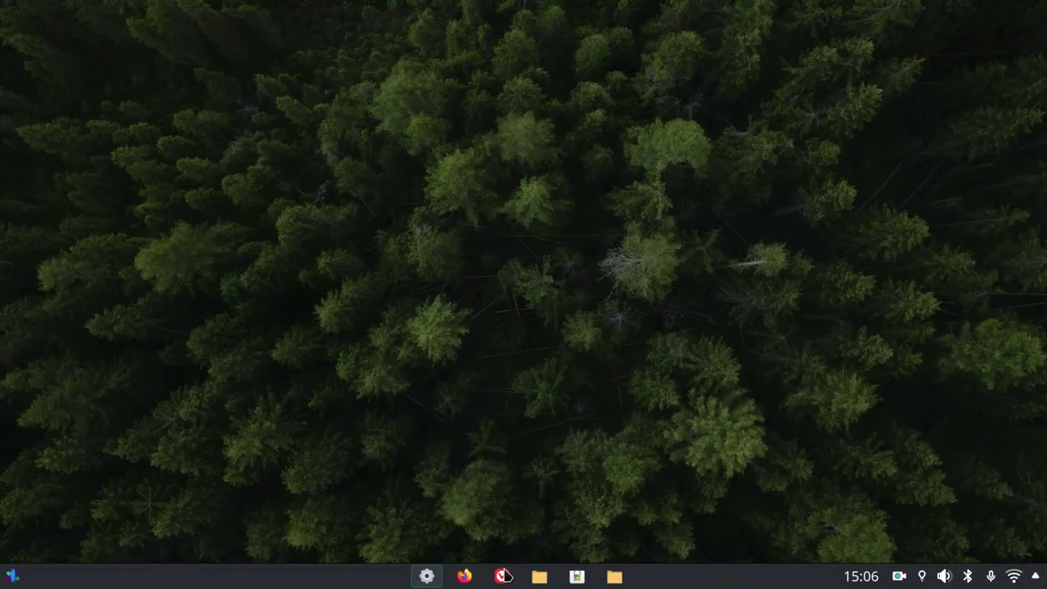
Switch to the KWin Scripts page of System Settings and disable and re-enable the Force Blur script, applying each change.
left_click(426, 576)
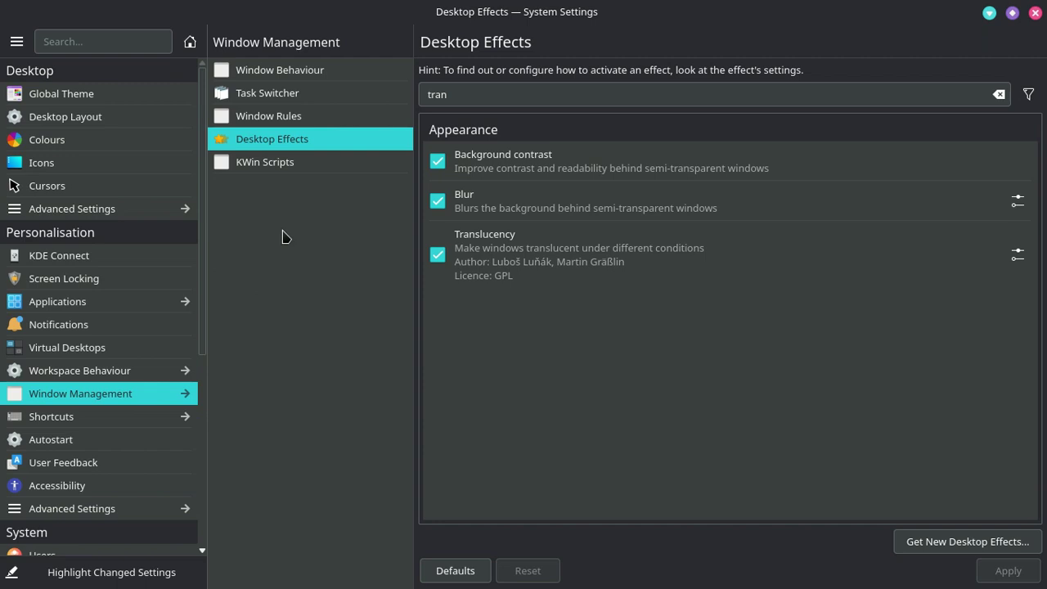
left_click(301, 166)
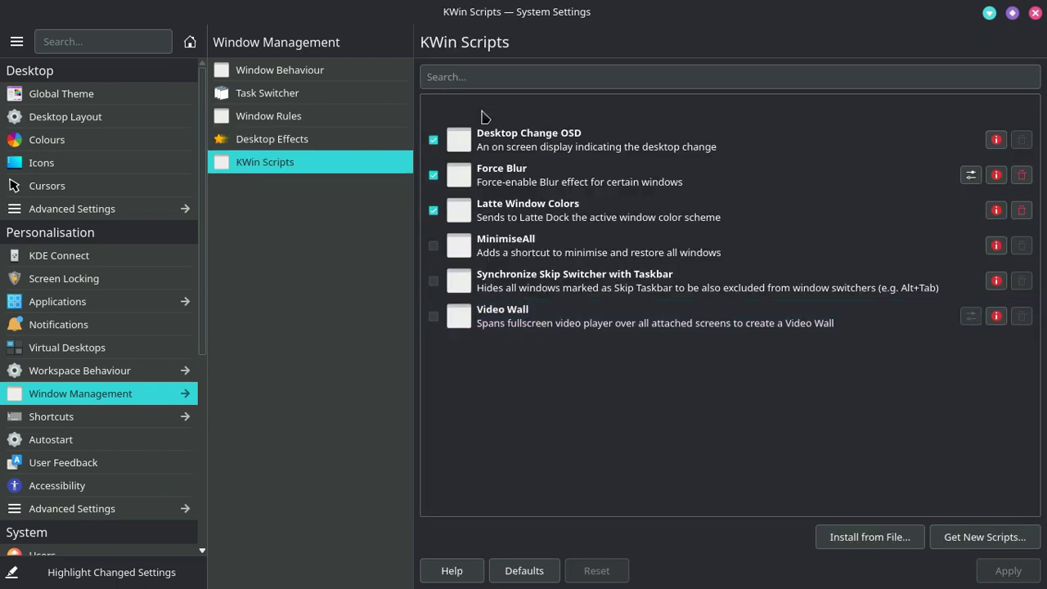
left_click(433, 175)
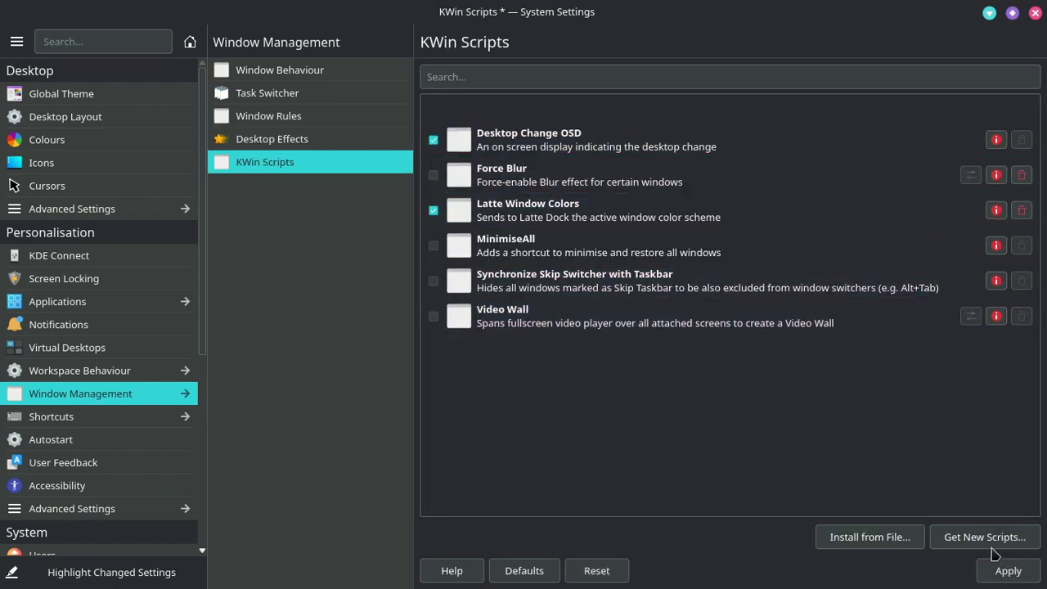
left_click(1000, 570)
left_click(442, 178)
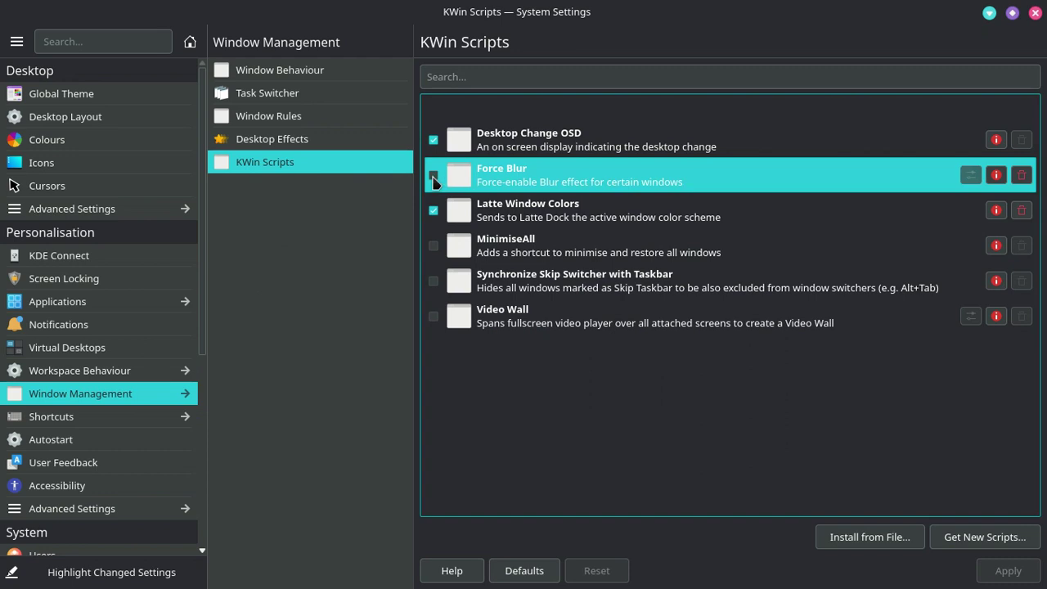
left_click(1034, 569)
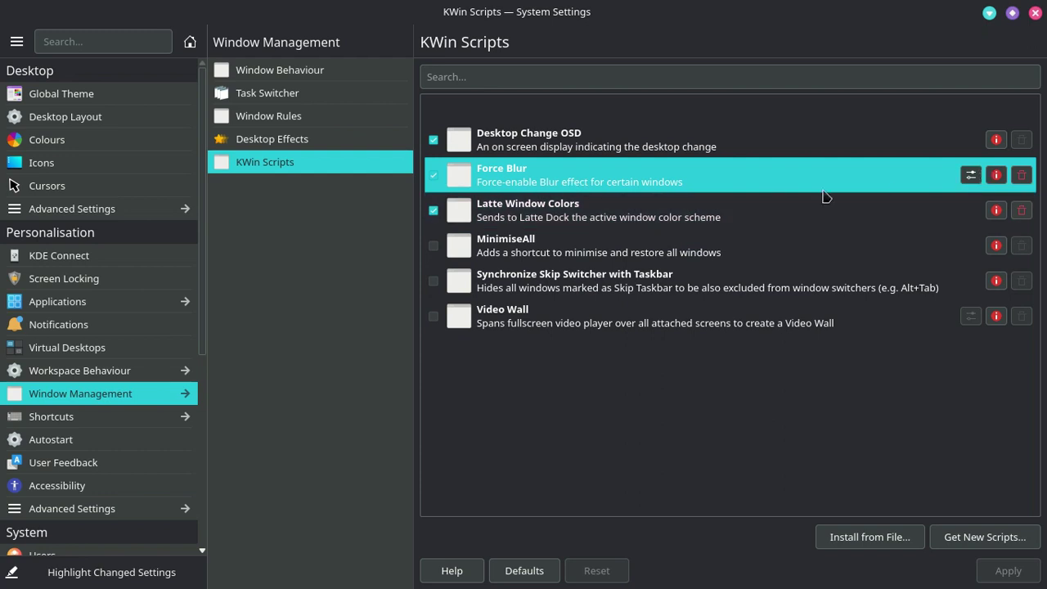
Review Force Blur's window class list and matching mode, accept the configuration and close System Settings.
left_click(969, 175)
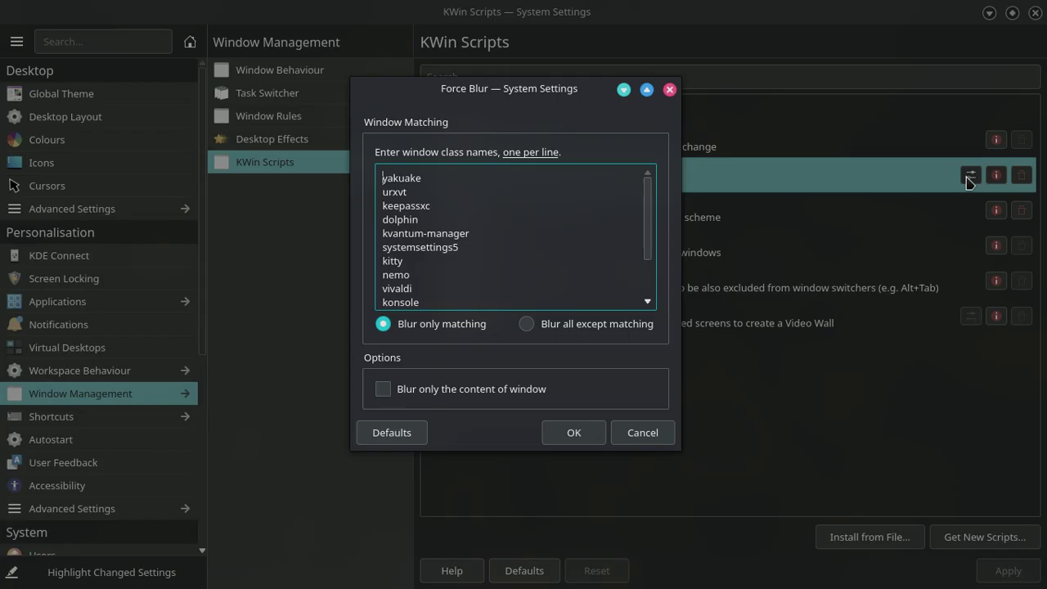
scroll(445, 243, "down", 1)
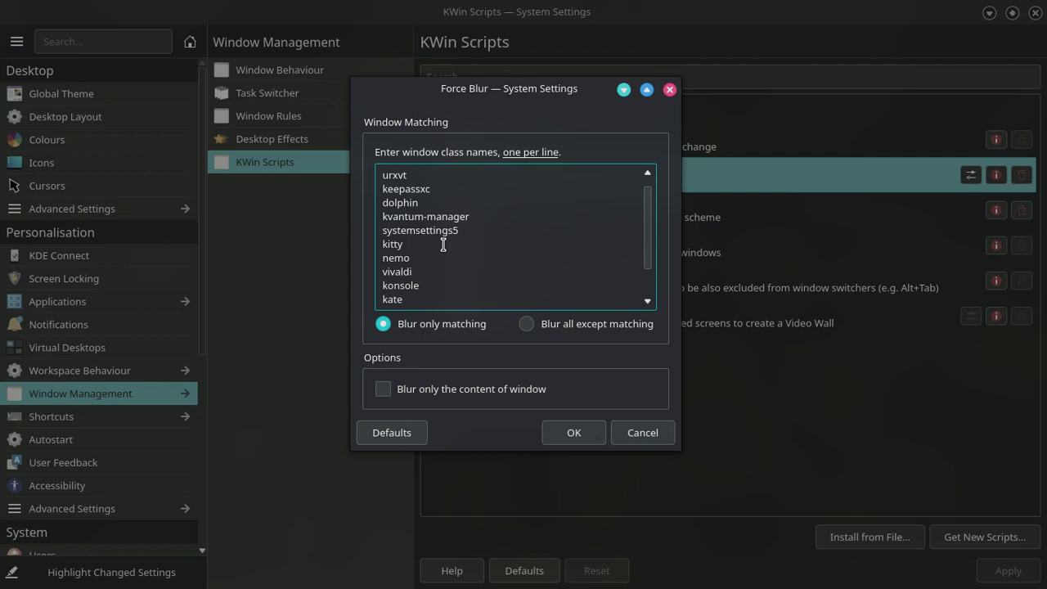
scroll(479, 183, "up", 1)
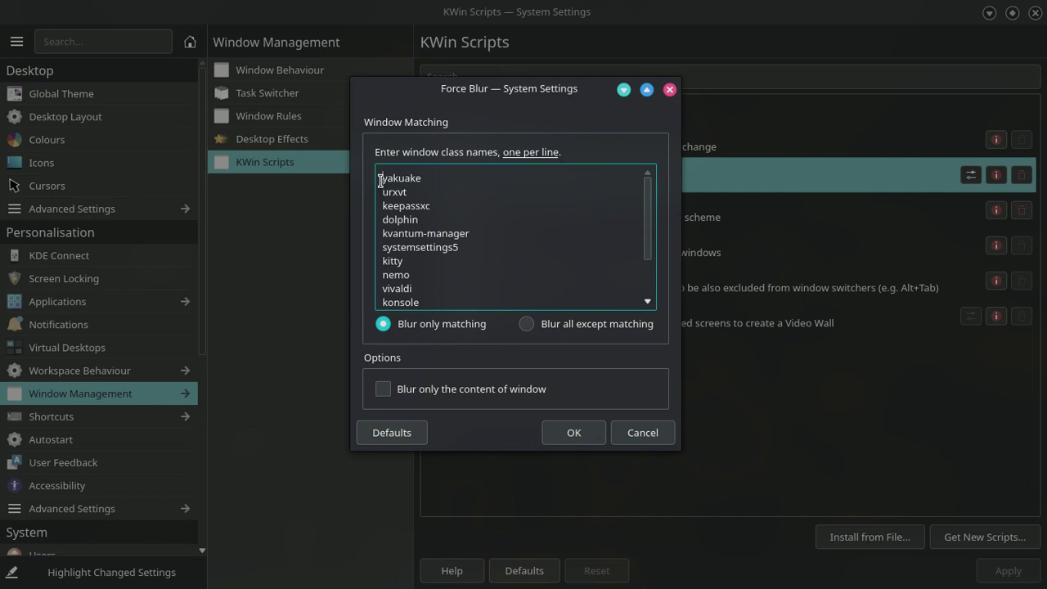
left_click_drag(379, 180, 494, 135)
scroll(461, 249, "down", 2)
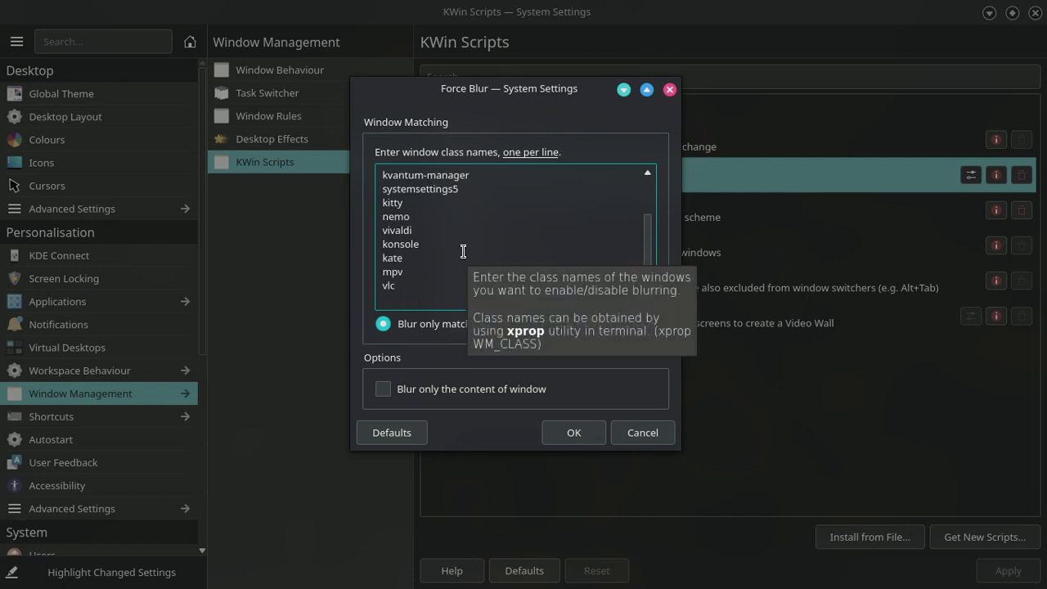
left_click(420, 288)
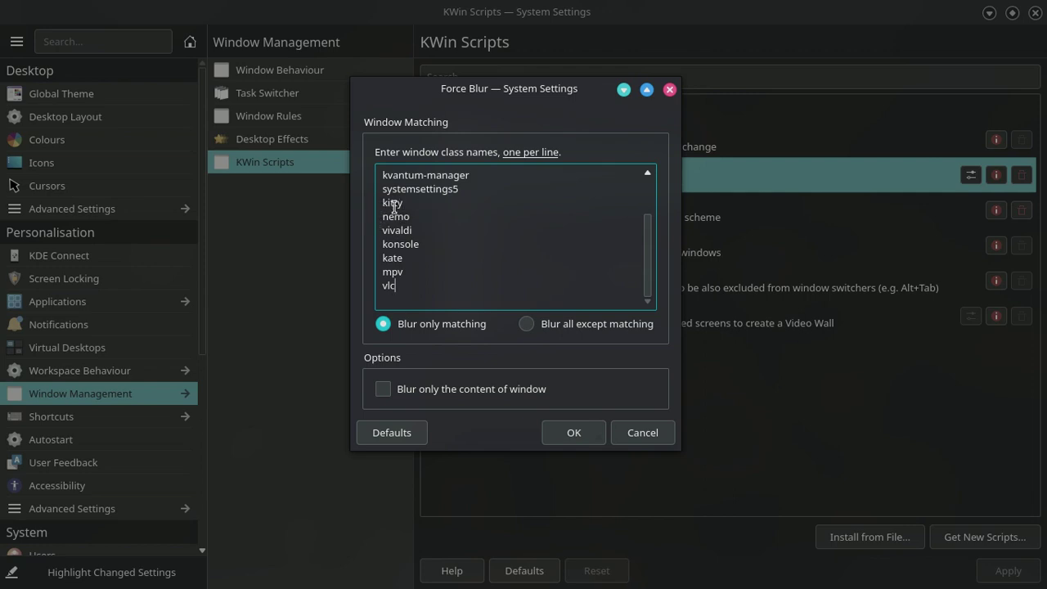
scroll(478, 205, "up", 1)
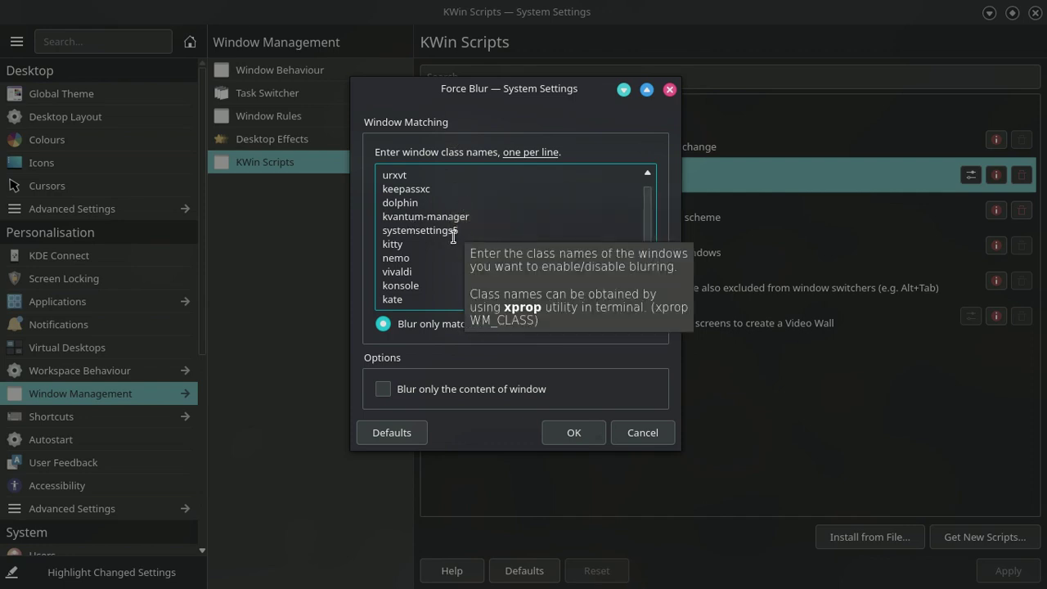
scroll(411, 236, "up", 1)
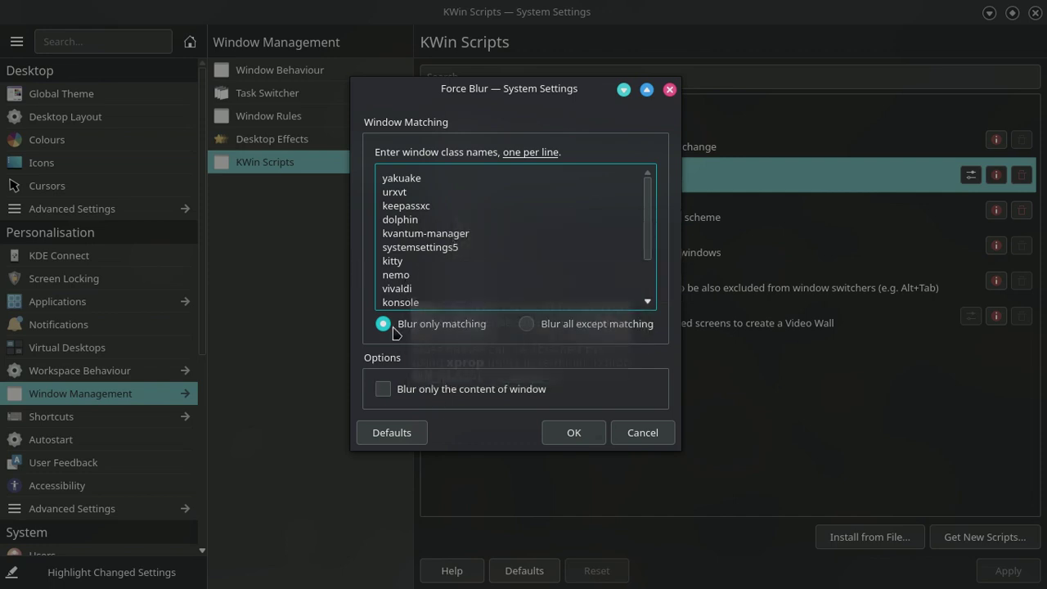
left_click(587, 436)
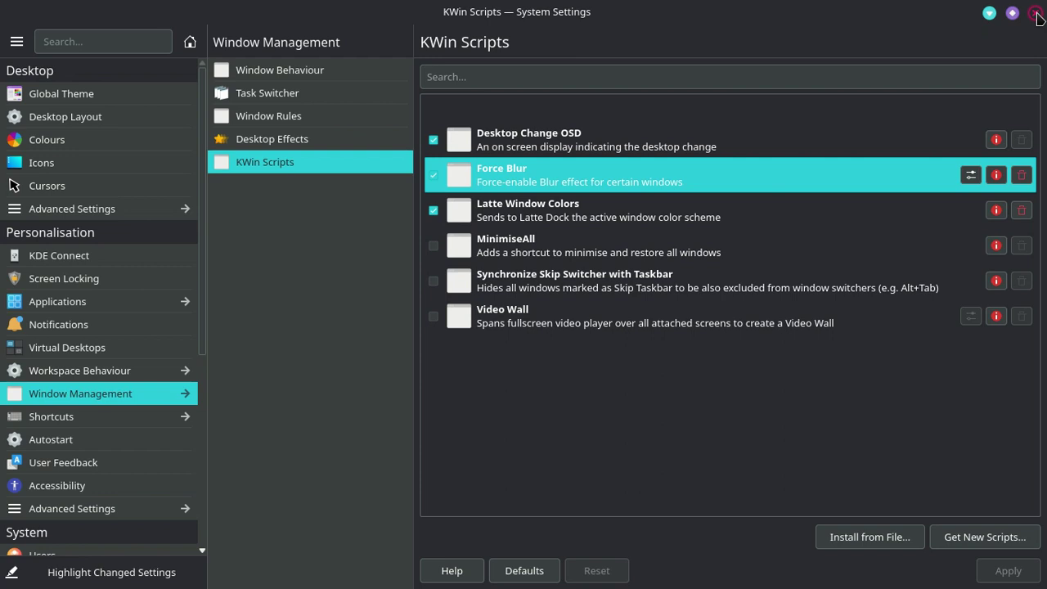
left_click(1036, 14)
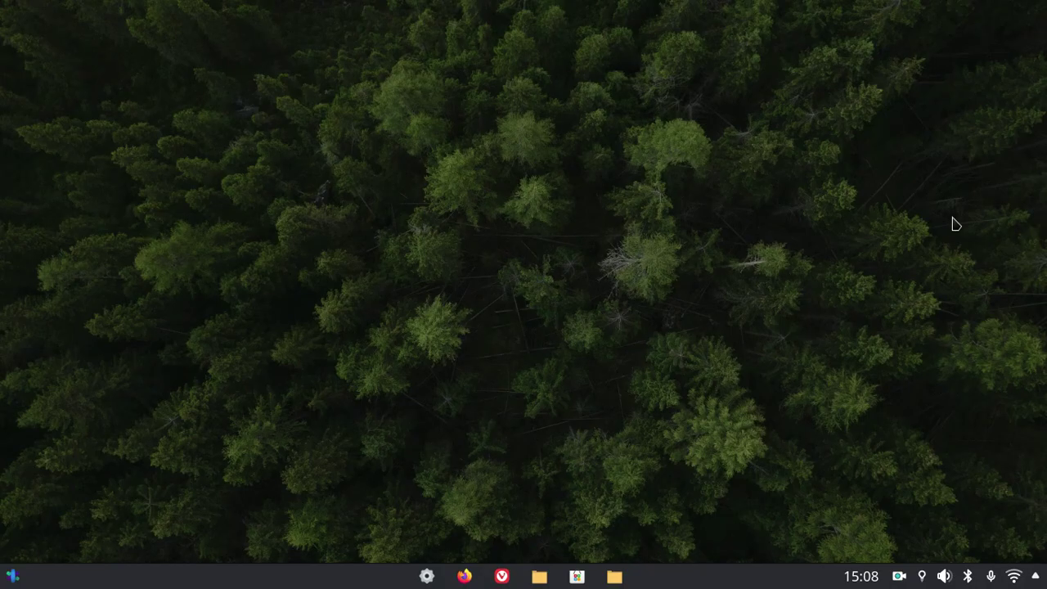